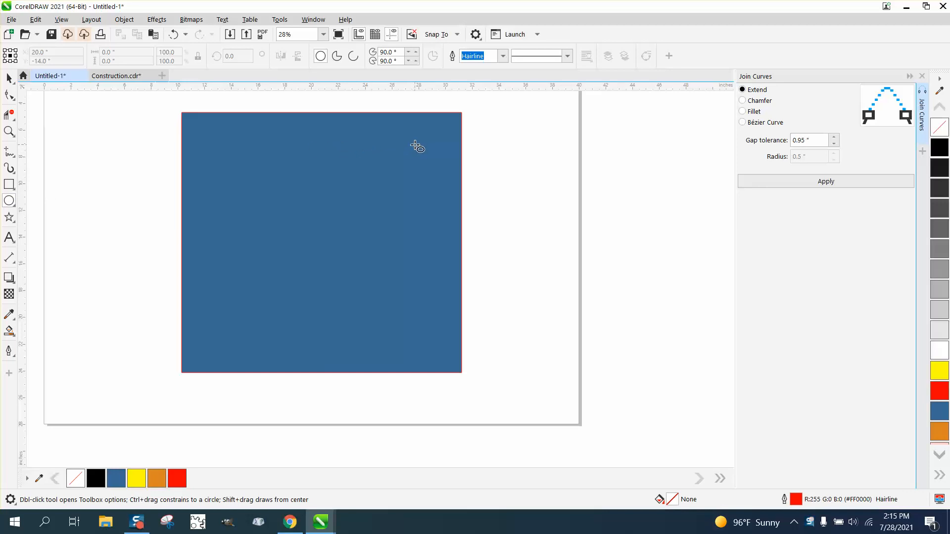
# - Draw a circle about 17.8 inches in diameter over the blue square and center it on the page
pyautogui.moveTo(415, 144); pyautogui.dragTo(176, 366)
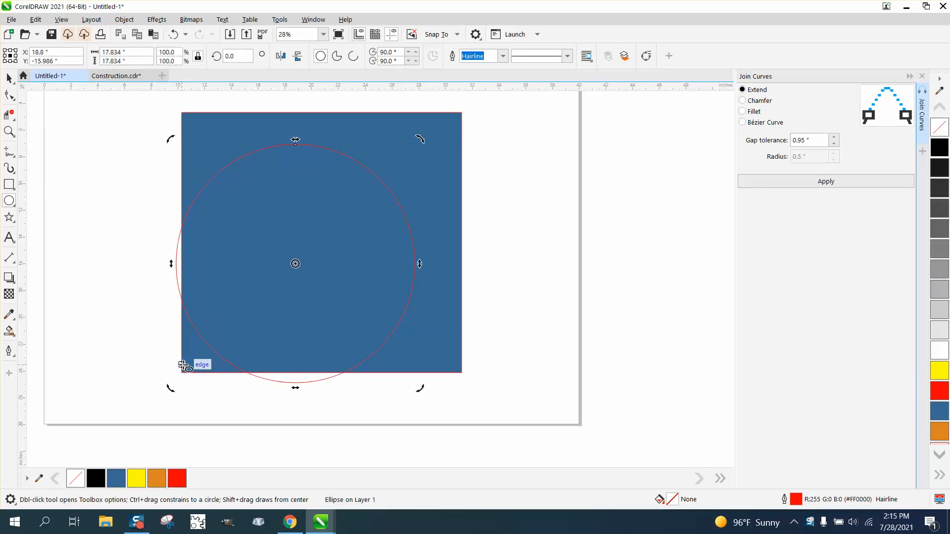
pyautogui.press('p')
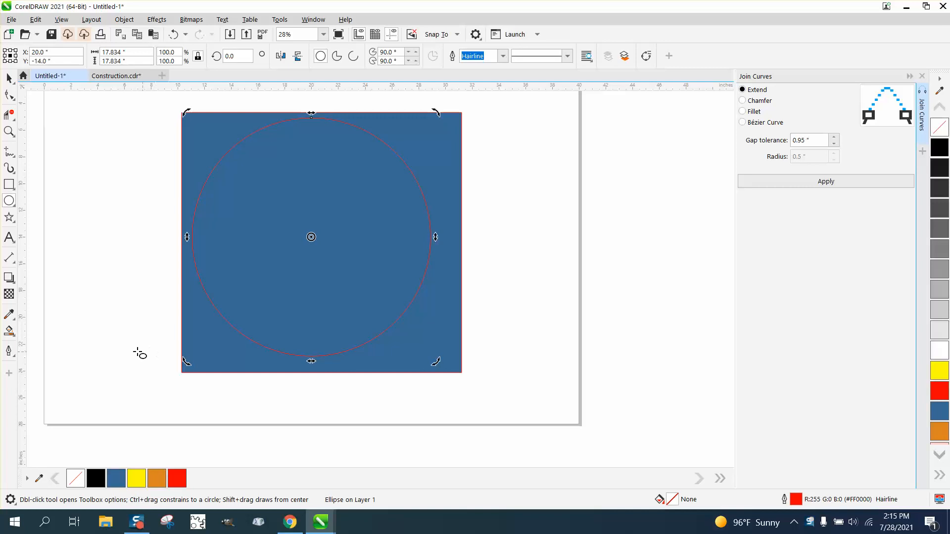
# - Apply a linear fountain fill horizontally across the circle from its left edge to its right edge with the Interactive Fill tool
pyautogui.click(16, 336)
pyautogui.click(56, 332)
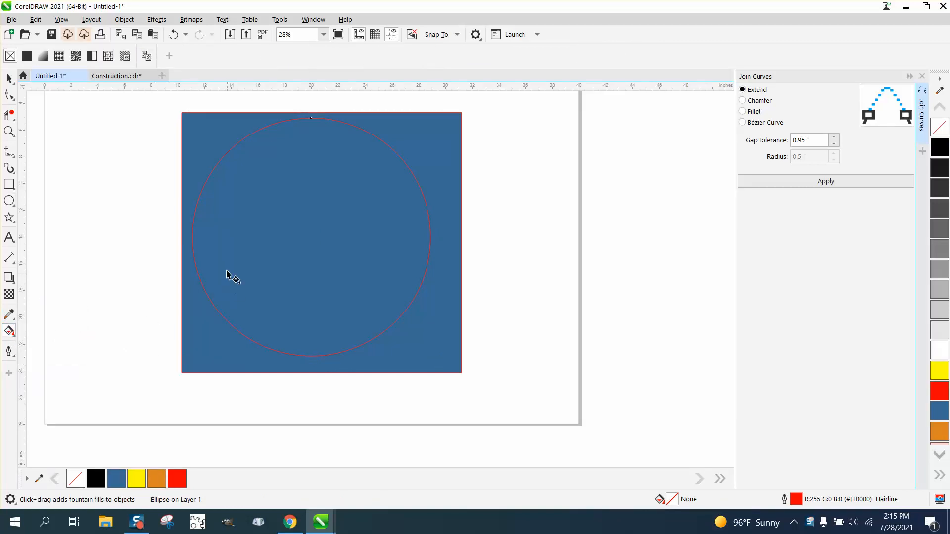
pyautogui.moveTo(192, 240); pyautogui.dragTo(430, 241)
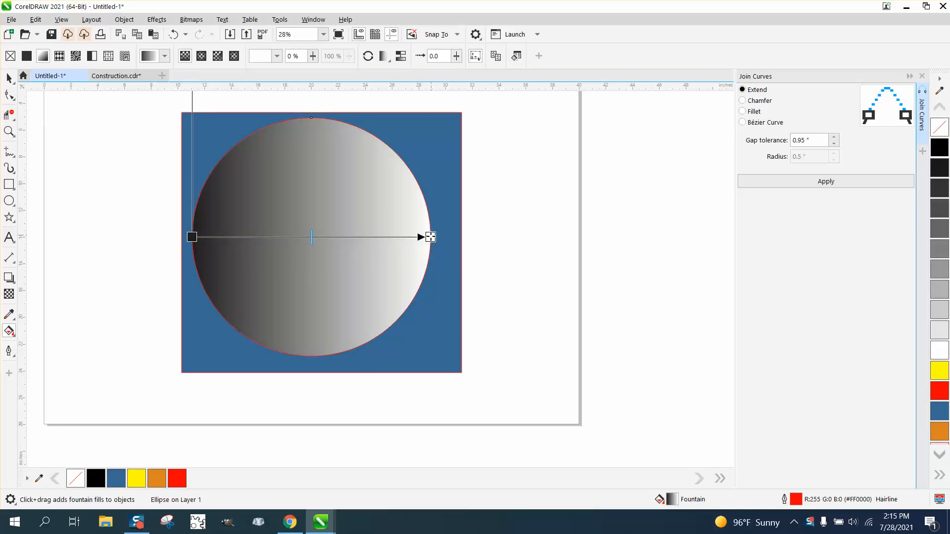
# - Set the end color of the circle's fountain fill to yellow from the CMYK Palette
pyautogui.click(430, 237)
pyautogui.click(409, 249)
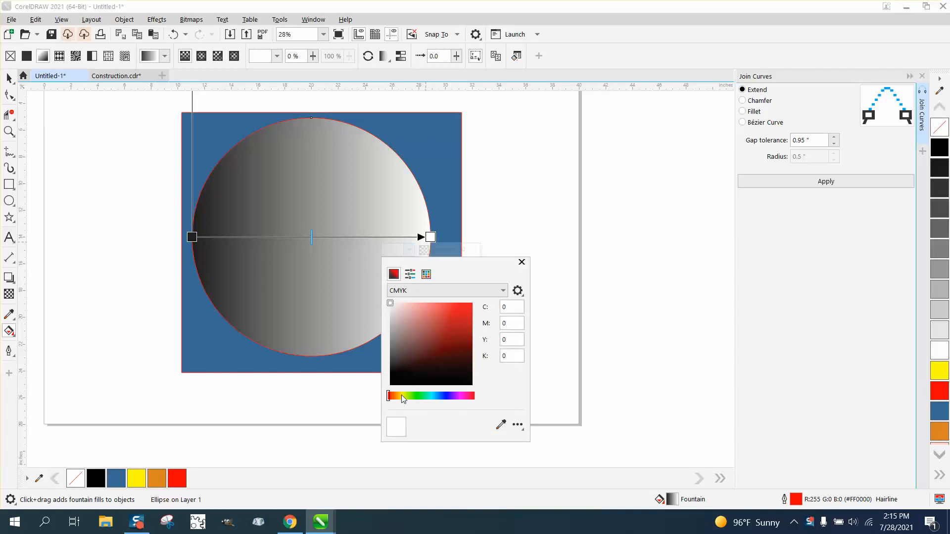
pyautogui.click(402, 396)
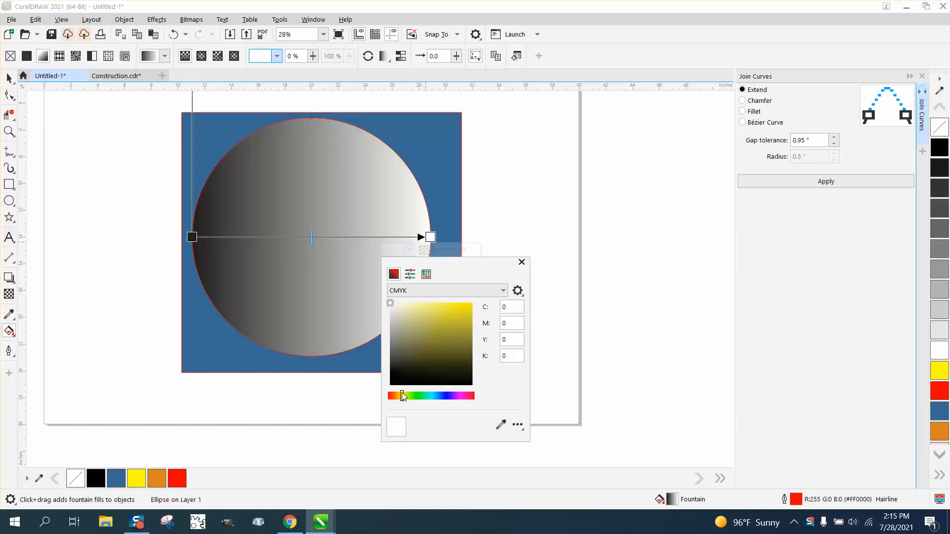
pyautogui.click(426, 274)
pyautogui.click(485, 323)
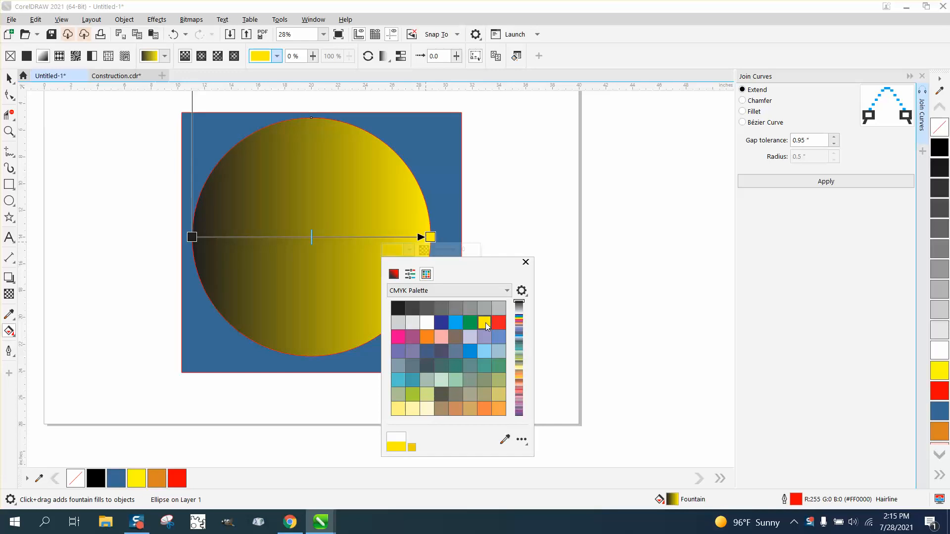
# - Set the start color of the circle's fountain fill to red from the CMYK Palette
pyautogui.click(192, 238)
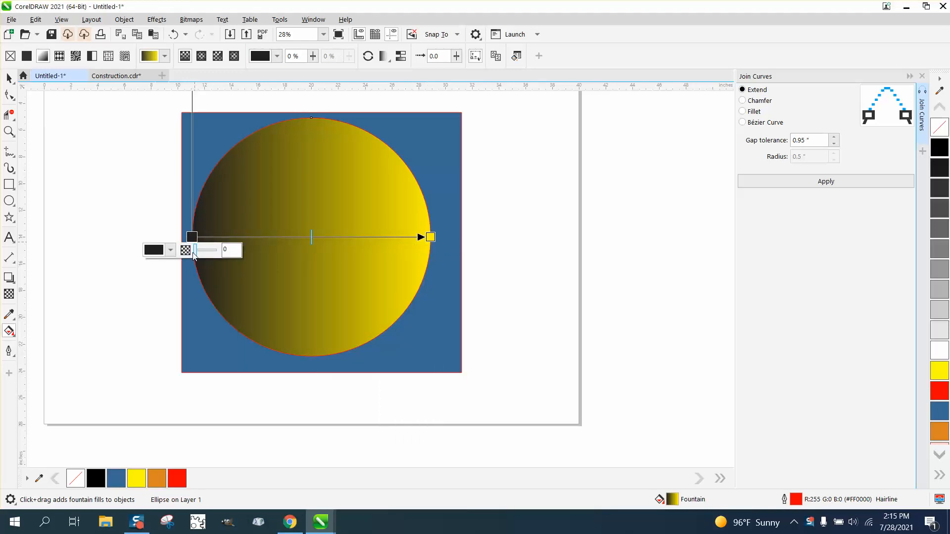
pyautogui.click(170, 250)
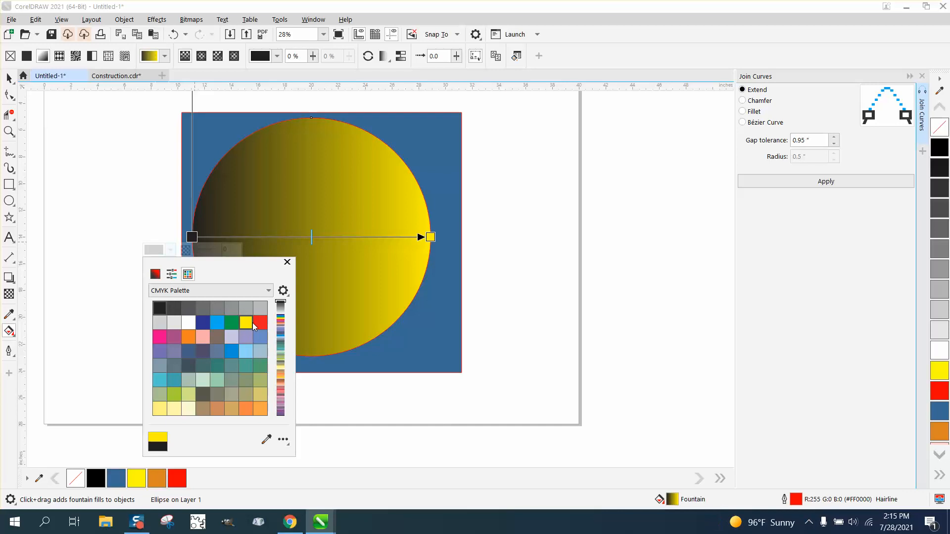
pyautogui.click(259, 324)
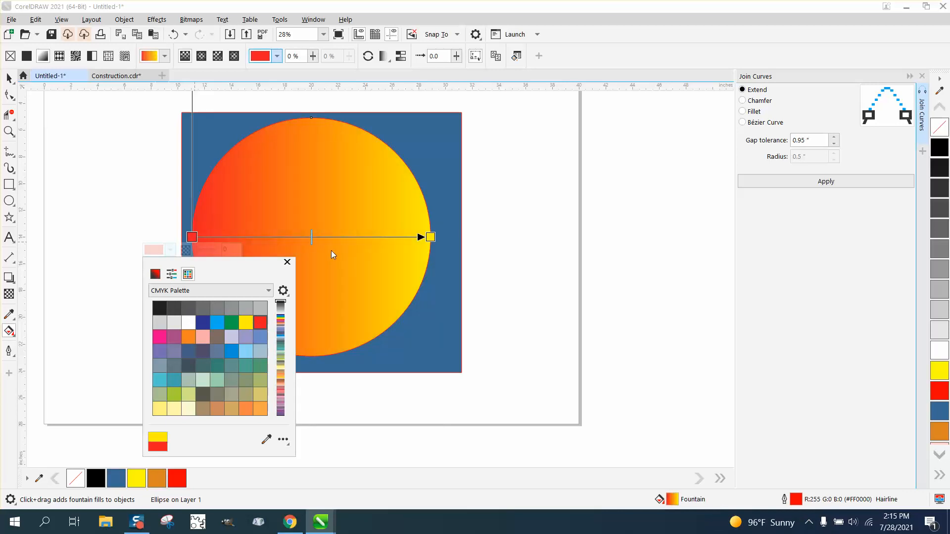
# - Recolor the gradient's start node with the palette orange, then try the palette blue on the end node and undo it
pyautogui.click(944, 438)
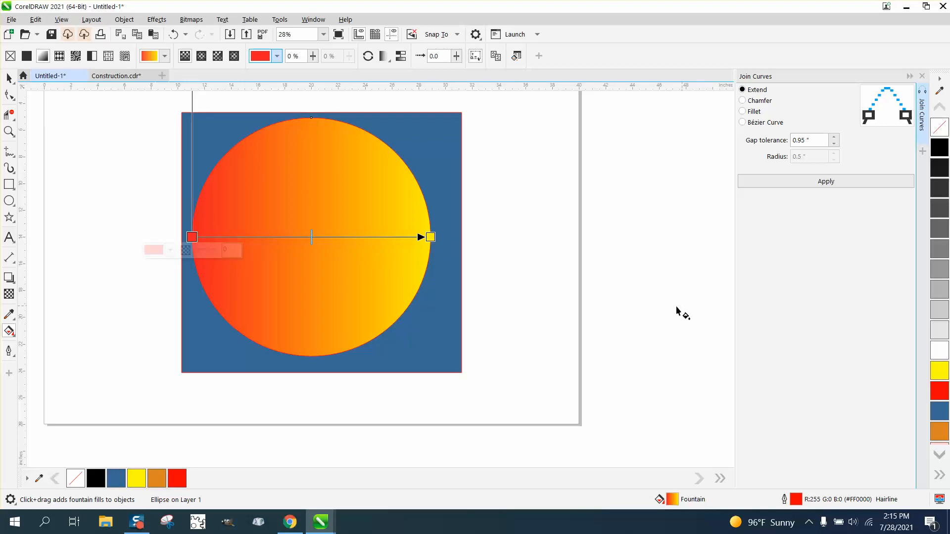
pyautogui.moveTo(946, 434); pyautogui.dragTo(192, 237)
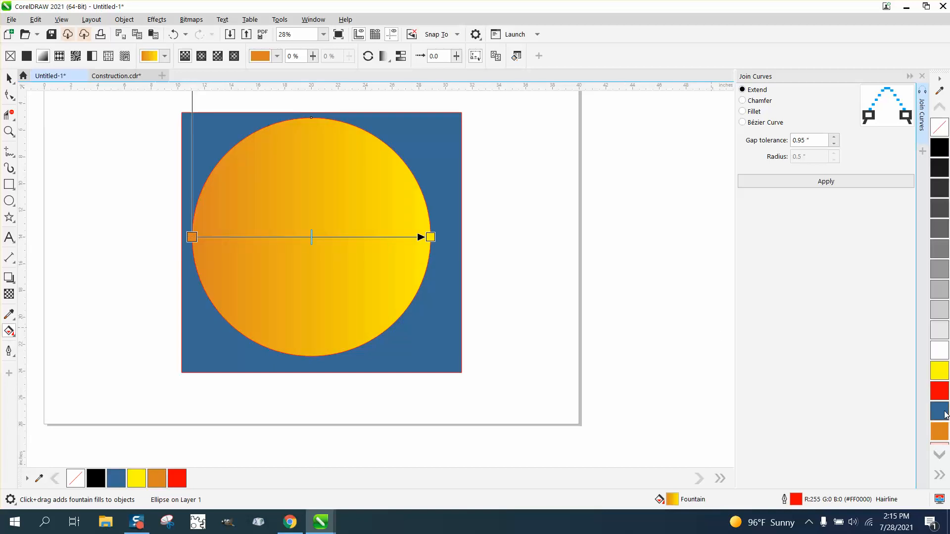
pyautogui.moveTo(945, 415); pyautogui.dragTo(431, 237)
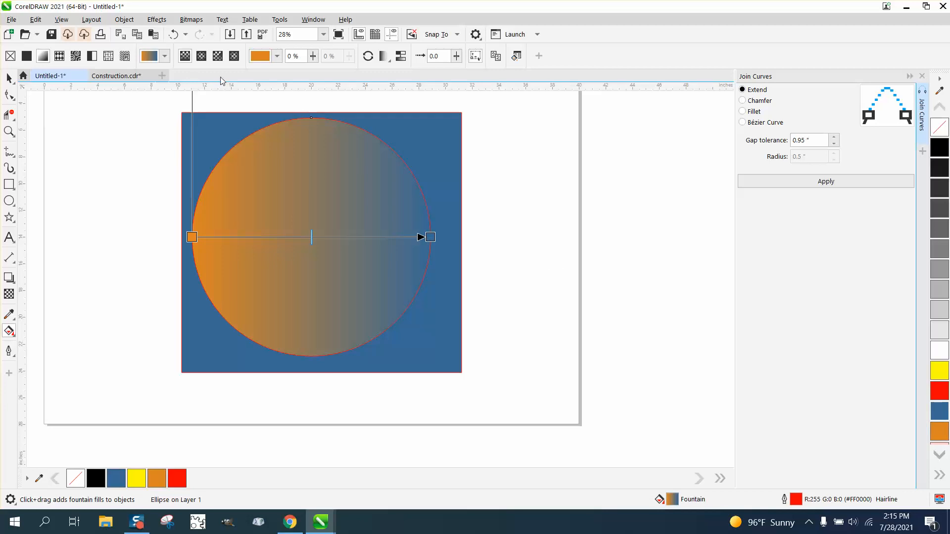
pyautogui.click(174, 35)
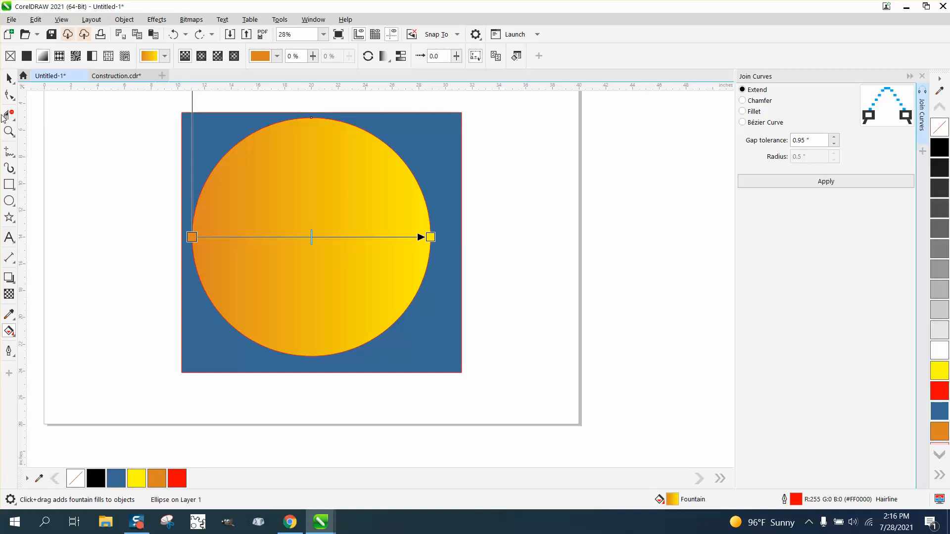
# - Apply the document palette's bright red to the gradient's start node and set that node's transparency to 66%
pyautogui.moveTo(192, 238)
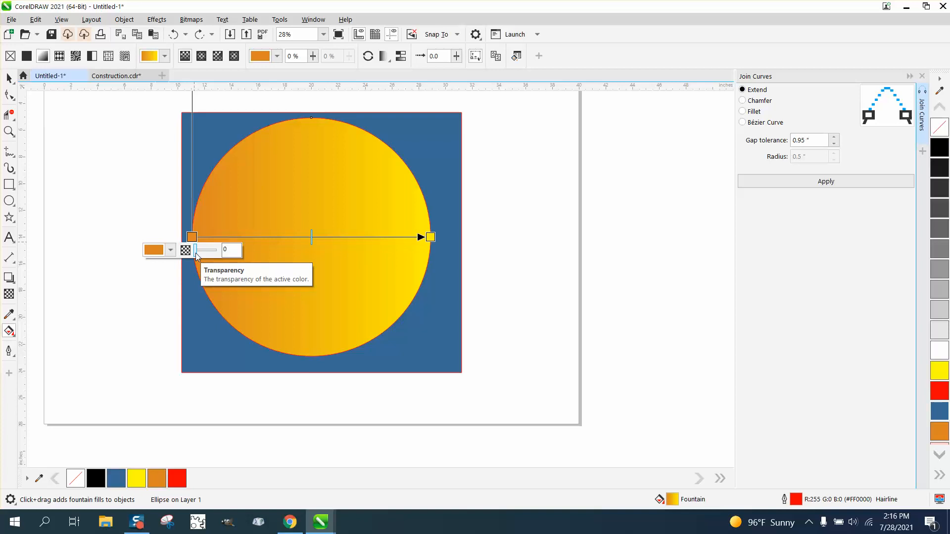
pyautogui.moveTo(928, 389); pyautogui.dragTo(192, 237)
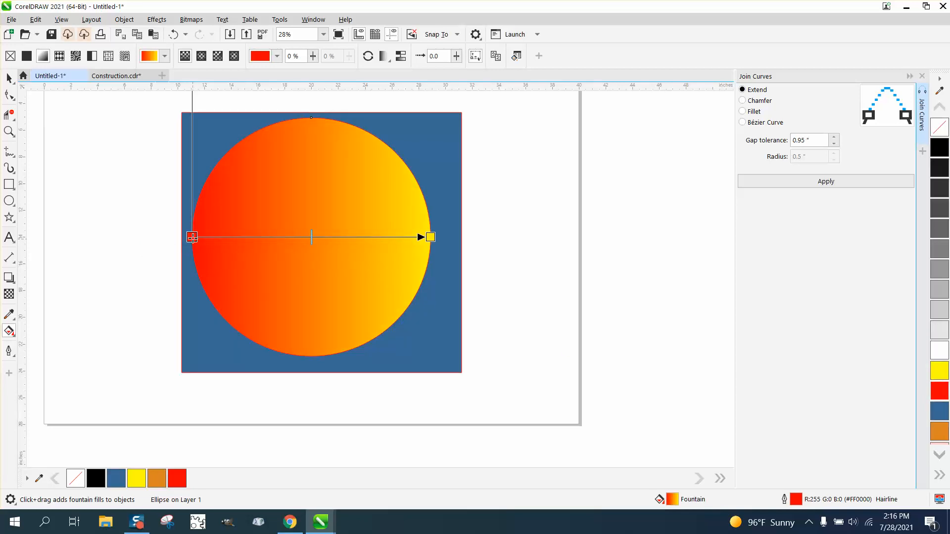
pyautogui.moveTo(192, 239)
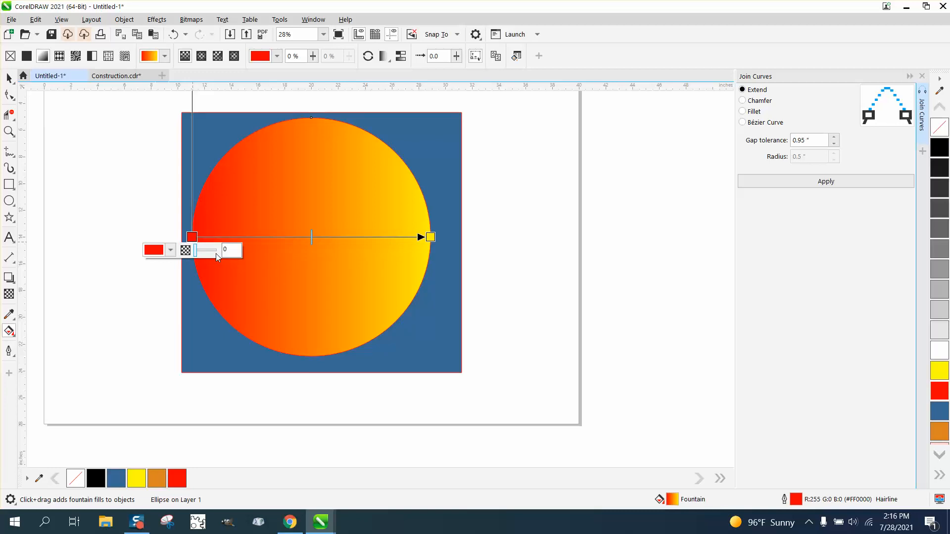
pyautogui.click(194, 253)
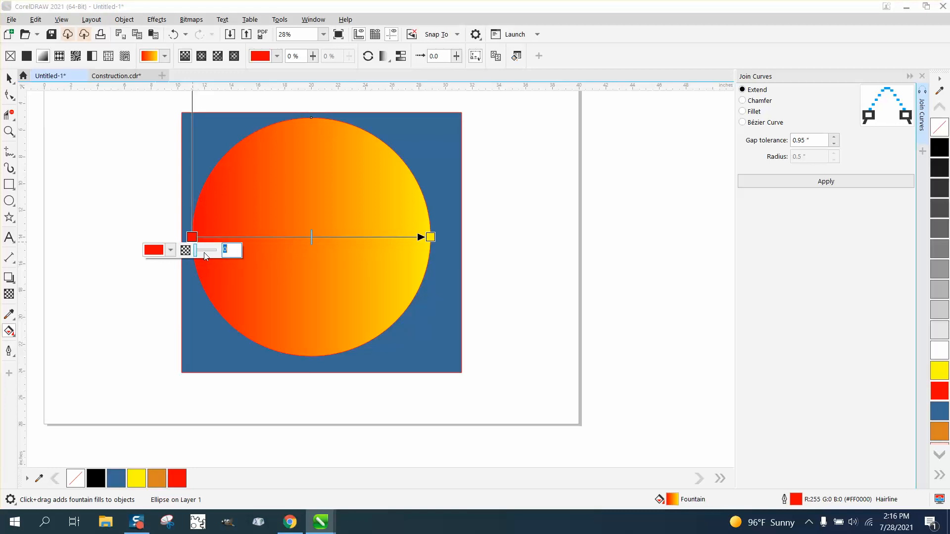
pyautogui.moveTo(196, 254); pyautogui.dragTo(211, 250)
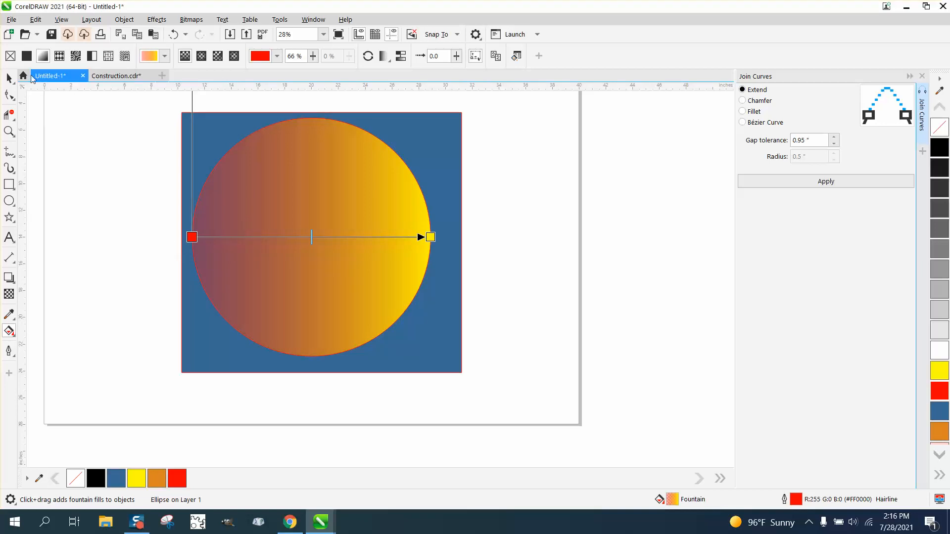
# - Remove the outline from the gradient-filled circle
pyautogui.click(9, 78)
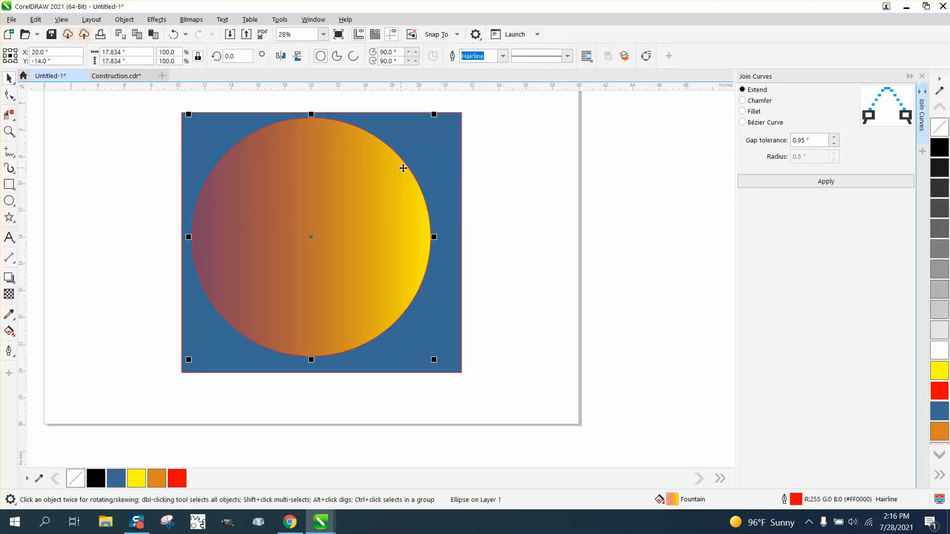
pyautogui.rightClick(944, 131)
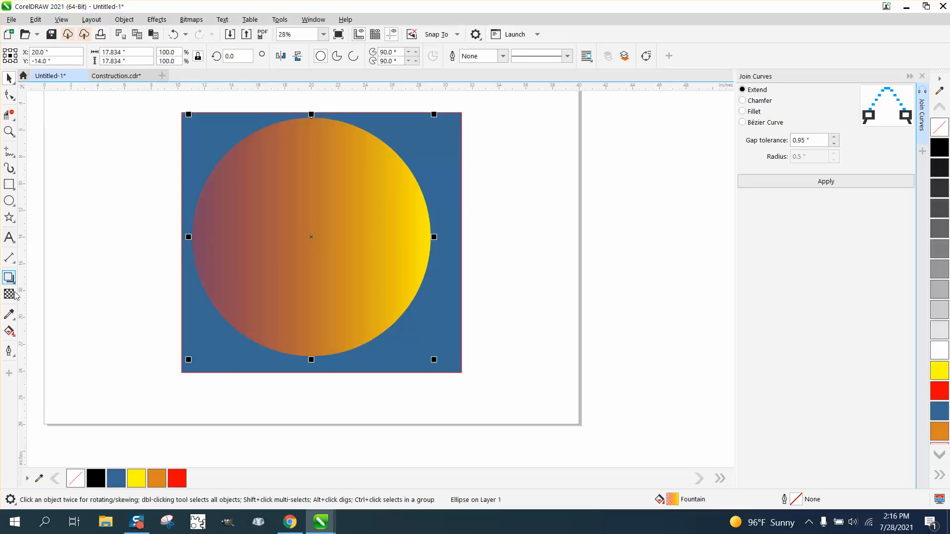
# - Shift the midpoint of the circle's fountain fill toward the yellow end with the Interactive Fill tool
pyautogui.click(14, 340)
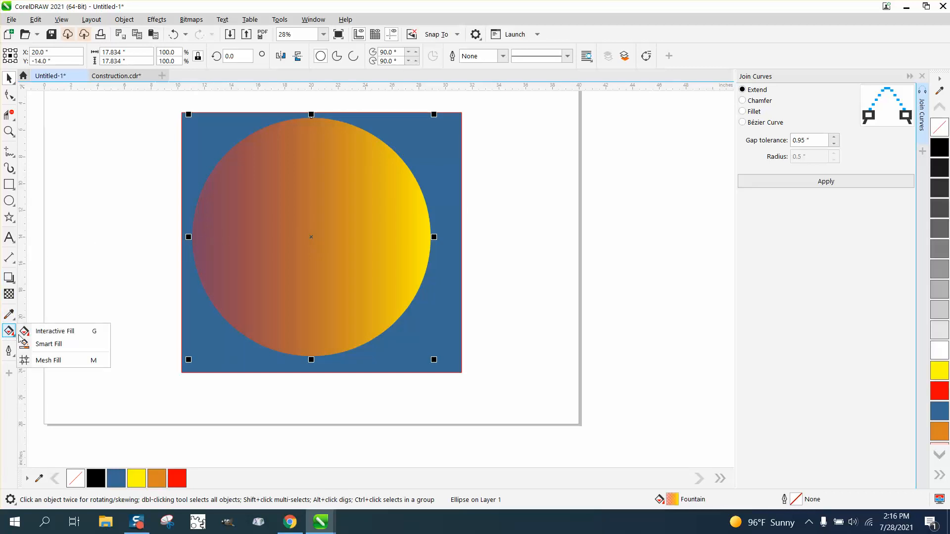
pyautogui.click(46, 332)
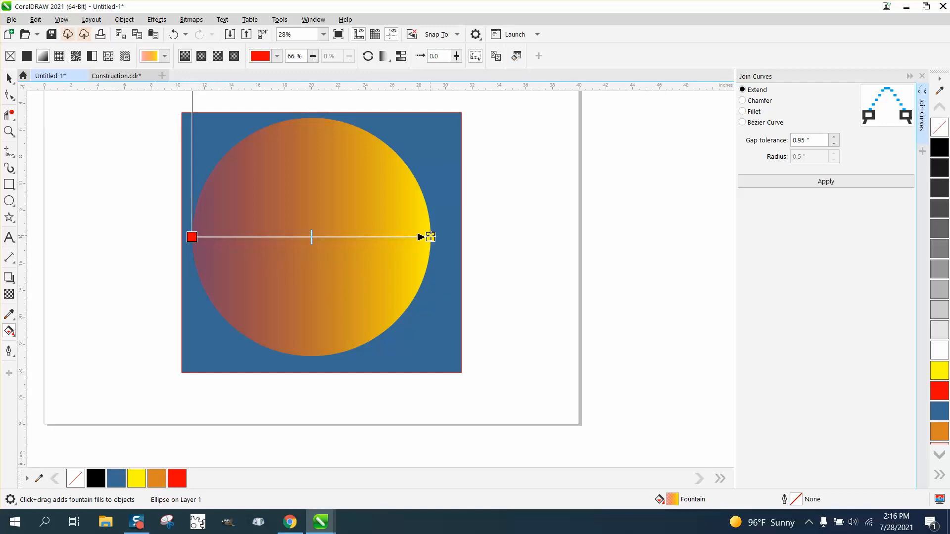
pyautogui.click(430, 237)
pyautogui.moveTo(434, 252)
pyautogui.mouseDown()
pyautogui.moveTo(451, 254)
pyautogui.moveTo(426, 252)
pyautogui.mouseUp()
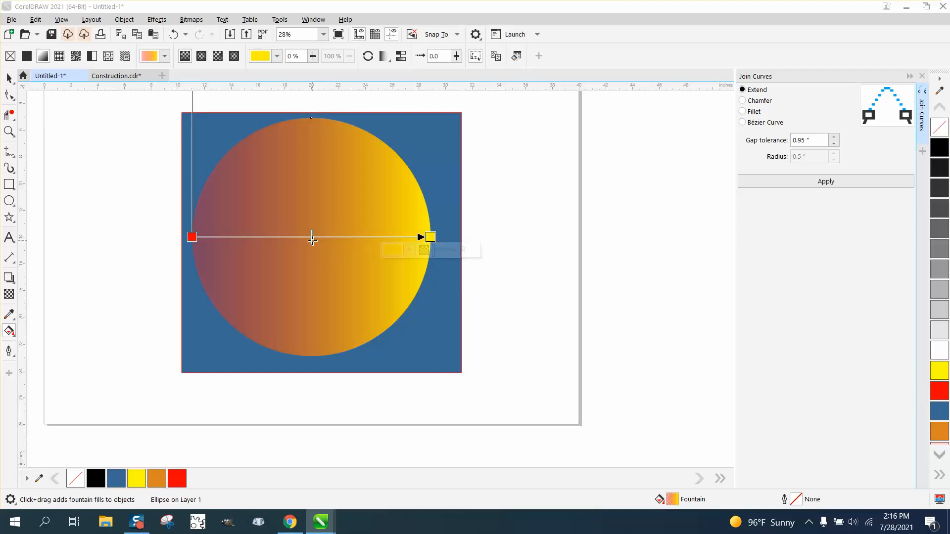
pyautogui.moveTo(313, 241)
pyautogui.mouseDown()
pyautogui.moveTo(264, 239)
pyautogui.moveTo(295, 239)
pyautogui.mouseUp()
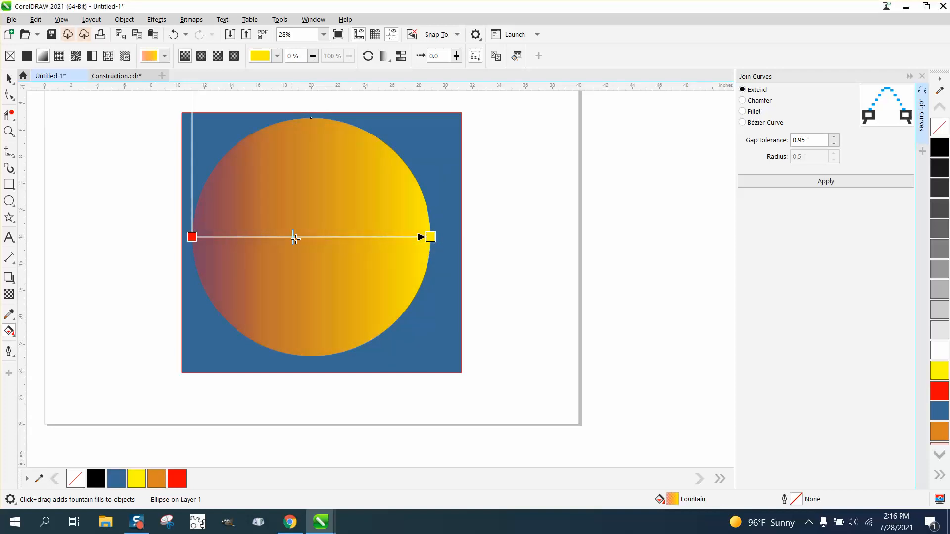
pyautogui.moveTo(362, 239); pyautogui.dragTo(362, 239)
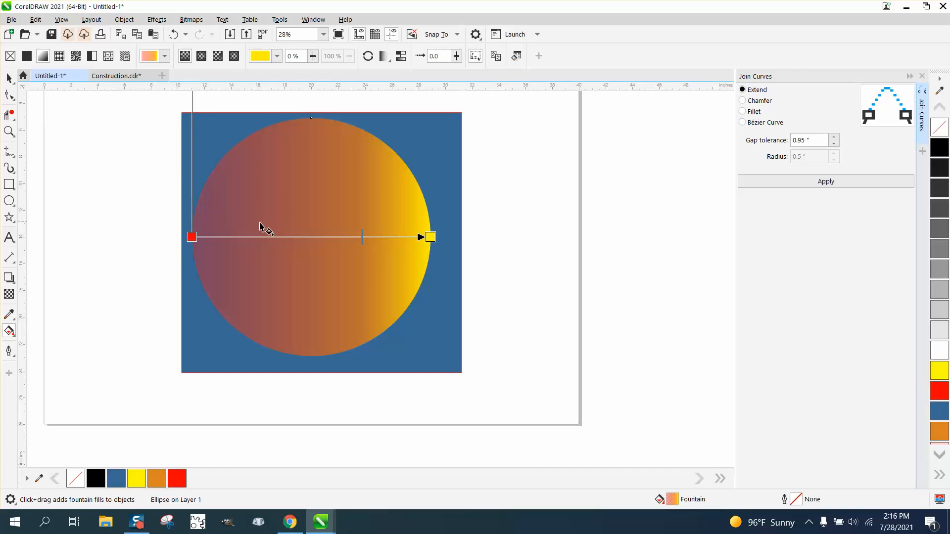
# - Fill the square behind the circle with the light pink palette color (#FFCCCC)
pyautogui.click(9, 77)
pyautogui.click(225, 137)
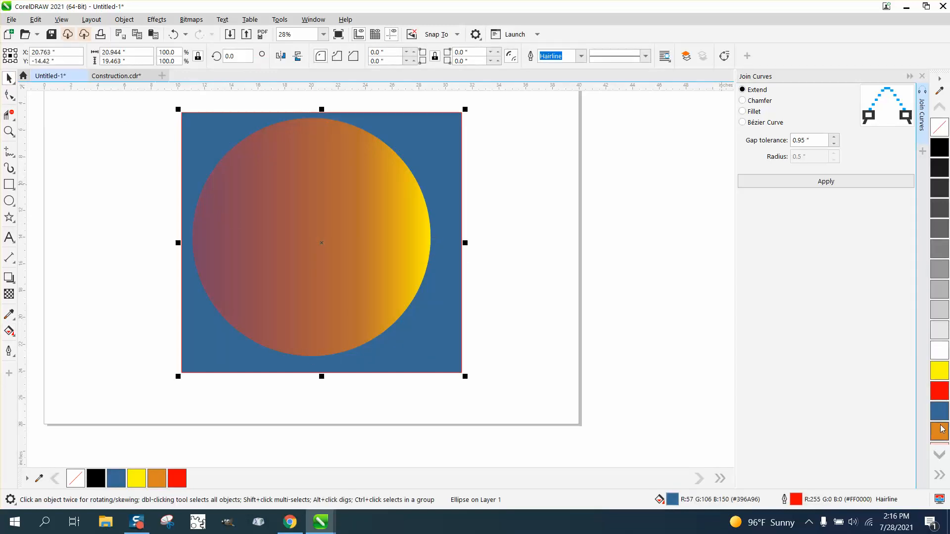
pyautogui.press('F3')
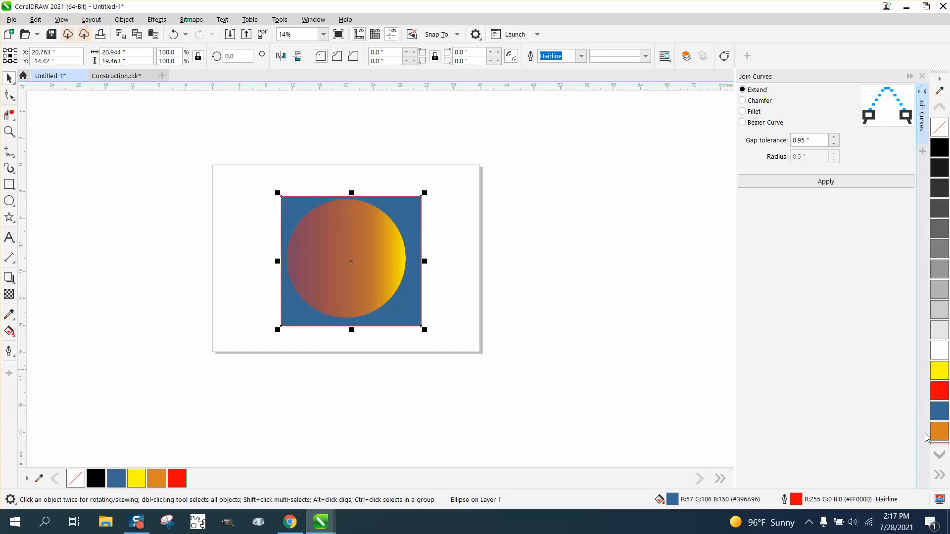
pyautogui.click(941, 456)
pyautogui.click(939, 431)
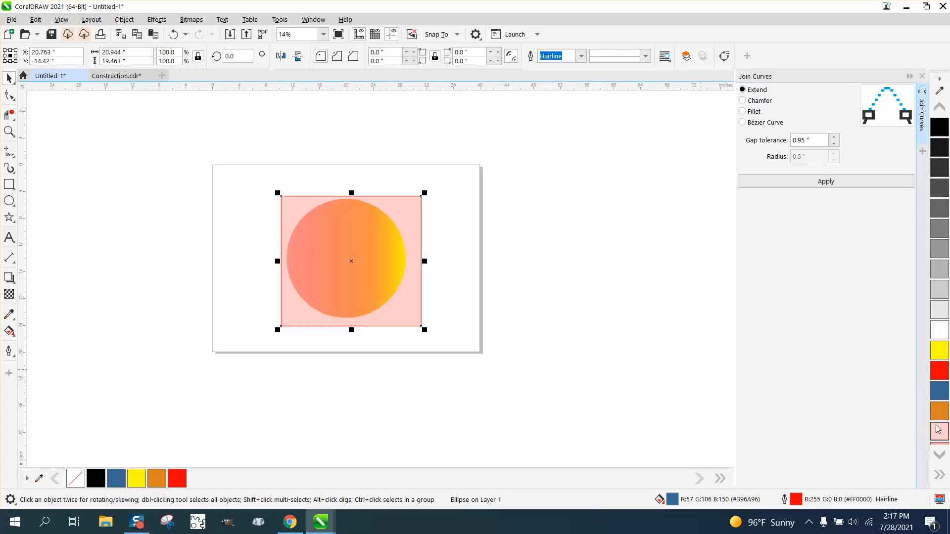
# - Move the square behind the circle slightly up and left, to about X 20.42 and Y -13.87 inches
pyautogui.click(9, 131)
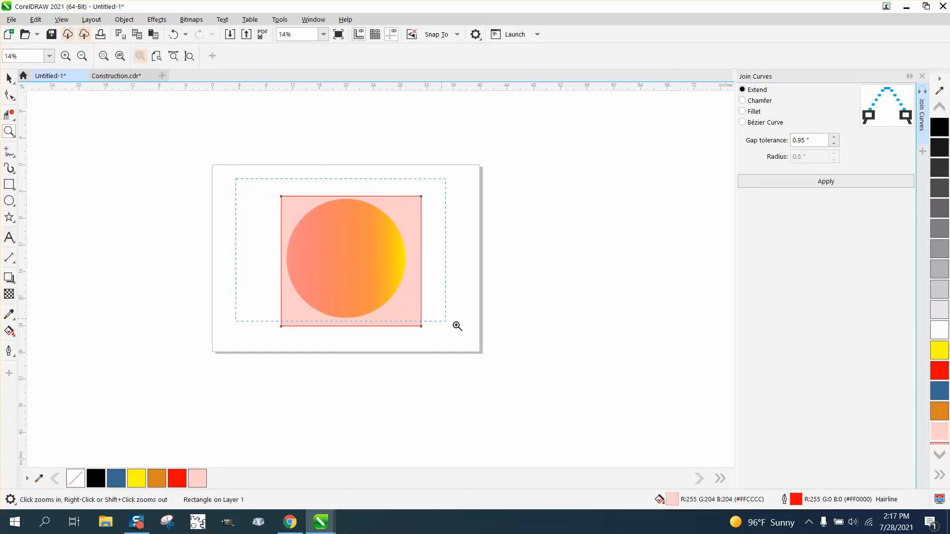
pyautogui.moveTo(457, 326); pyautogui.dragTo(458, 327)
pyautogui.click(9, 77)
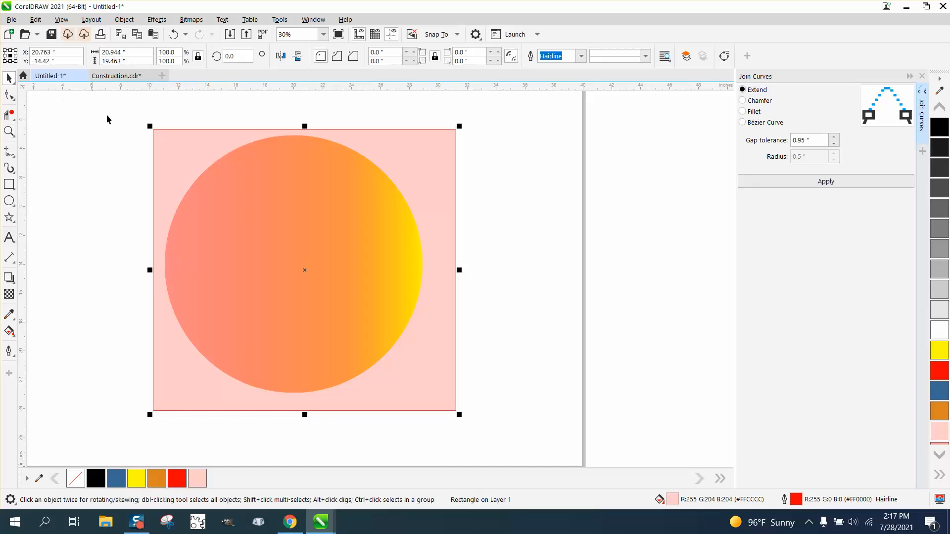
pyautogui.moveTo(207, 140)
pyautogui.mouseDown()
pyautogui.moveTo(555, 143)
pyautogui.moveTo(205, 148)
pyautogui.mouseUp()
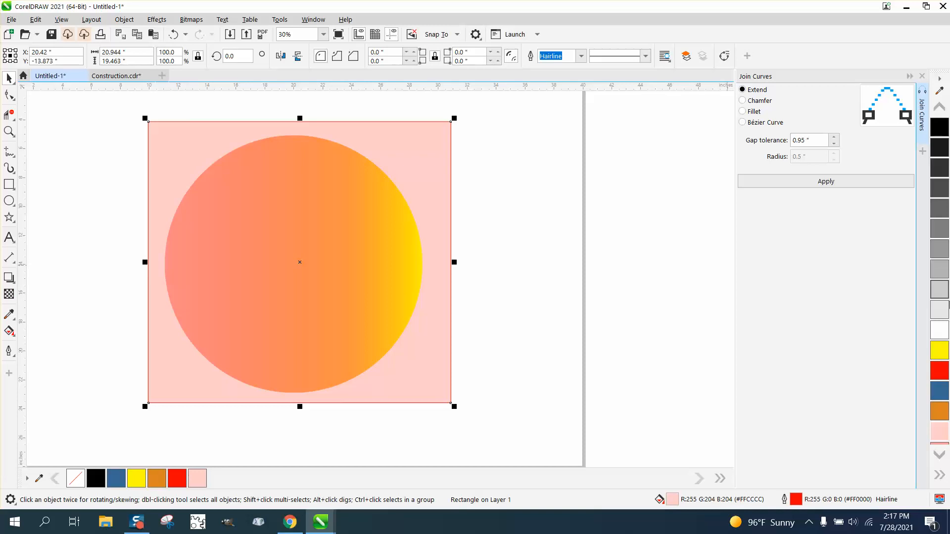
# - Fill the square with the palette blue (#396A96) and move it to about X 19.74 and Y -13.5 inches
pyautogui.click(940, 391)
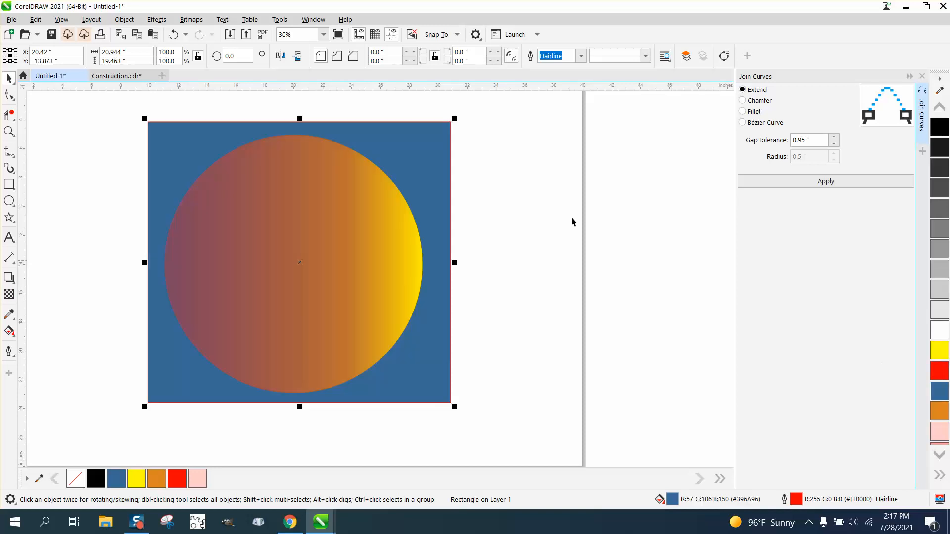
pyautogui.moveTo(438, 152)
pyautogui.mouseDown()
pyautogui.moveTo(640, 159)
pyautogui.moveTo(424, 151)
pyautogui.mouseUp()
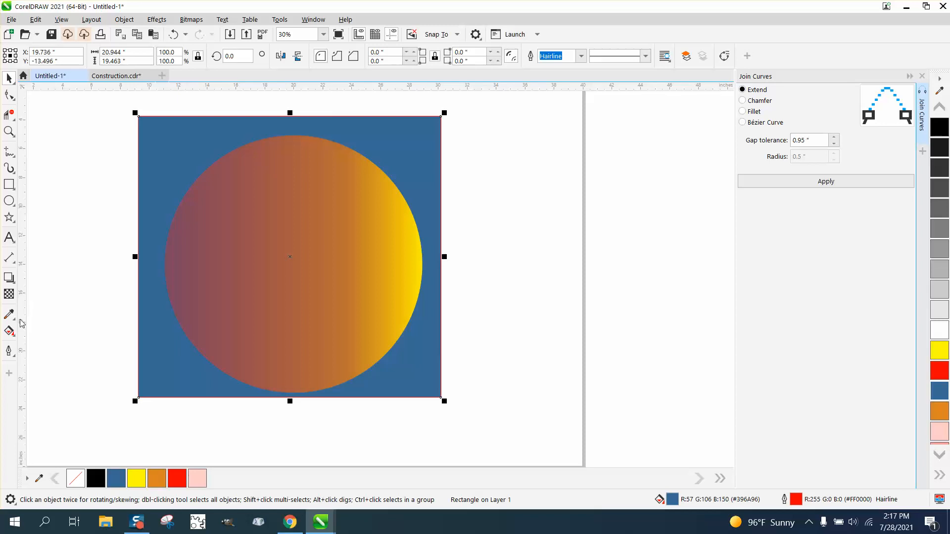
pyautogui.click(13, 336)
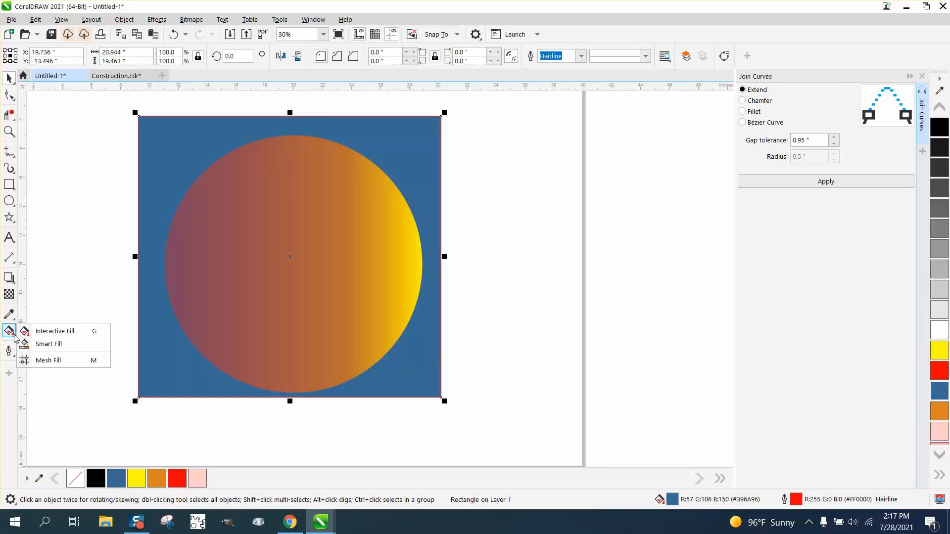
pyautogui.click(50, 331)
pyautogui.moveTo(235, 269); pyautogui.dragTo(242, 276)
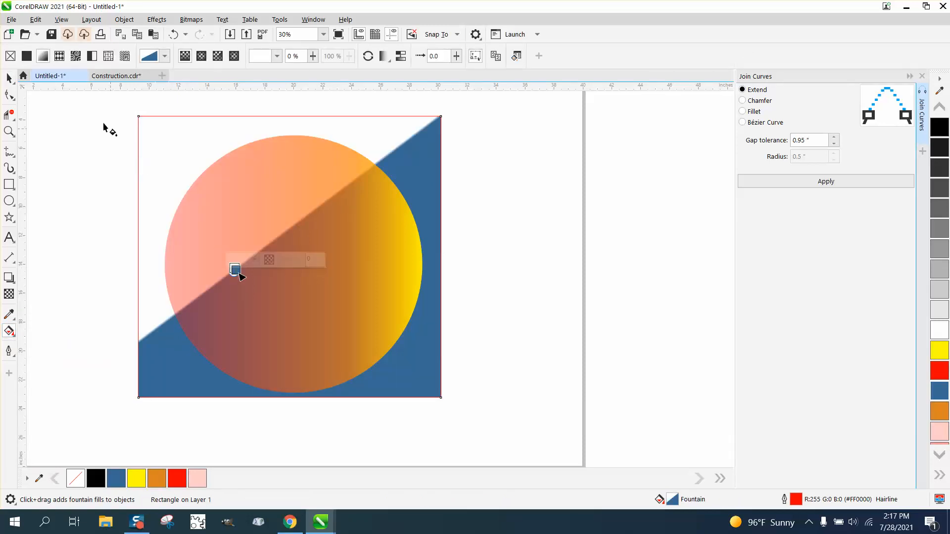
pyautogui.click(173, 35)
# - Set the transparency of the circle's red fountain fill node to 0% and place the fill's midpoint at the circle's center
pyautogui.click(364, 257)
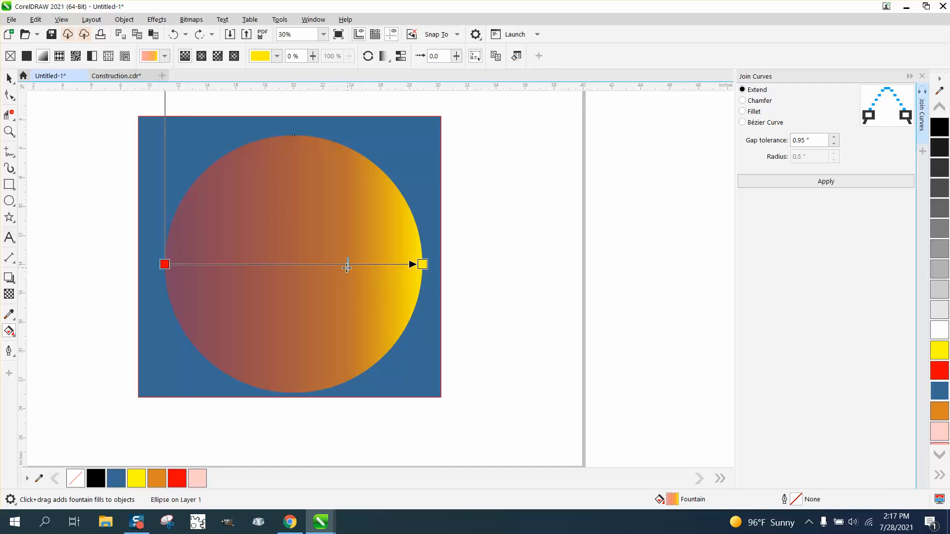
pyautogui.moveTo(286, 269); pyautogui.dragTo(286, 269)
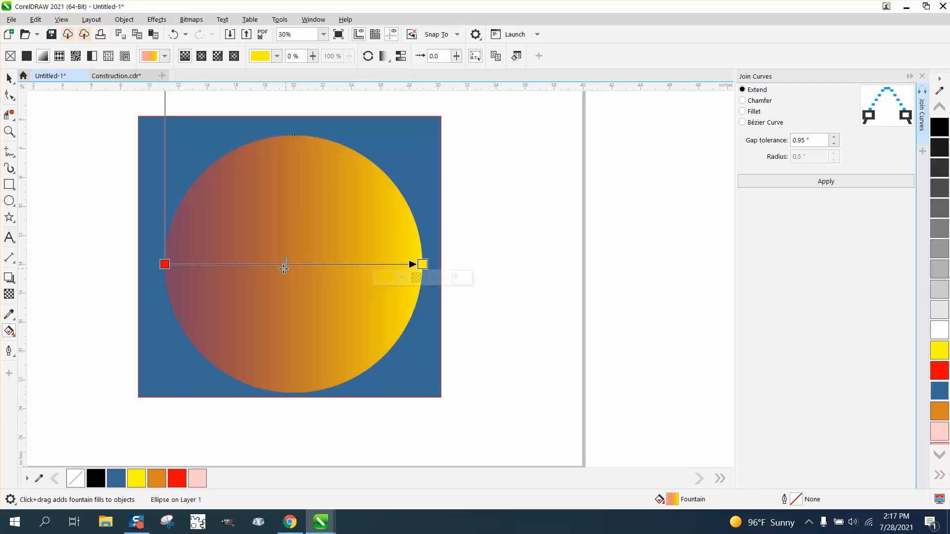
pyautogui.click(165, 264)
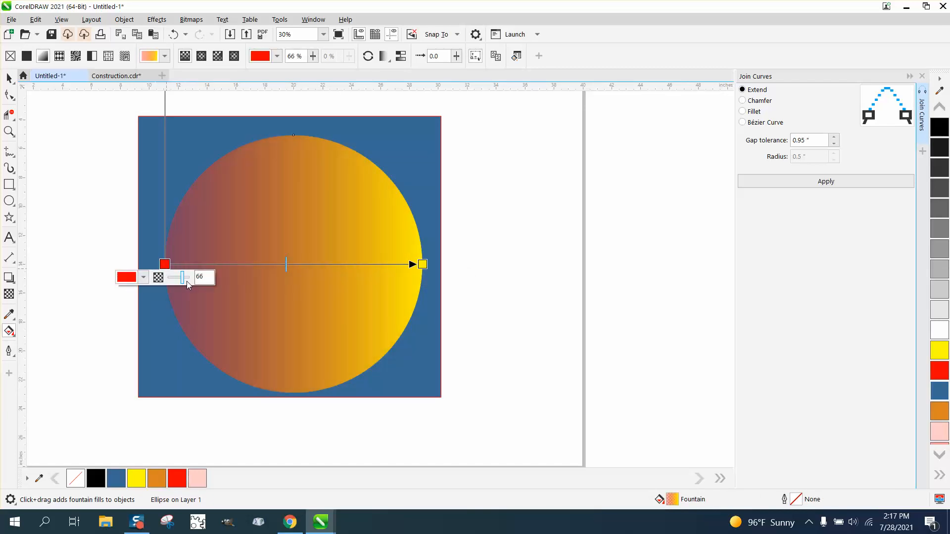
pyautogui.moveTo(182, 278); pyautogui.dragTo(178, 279)
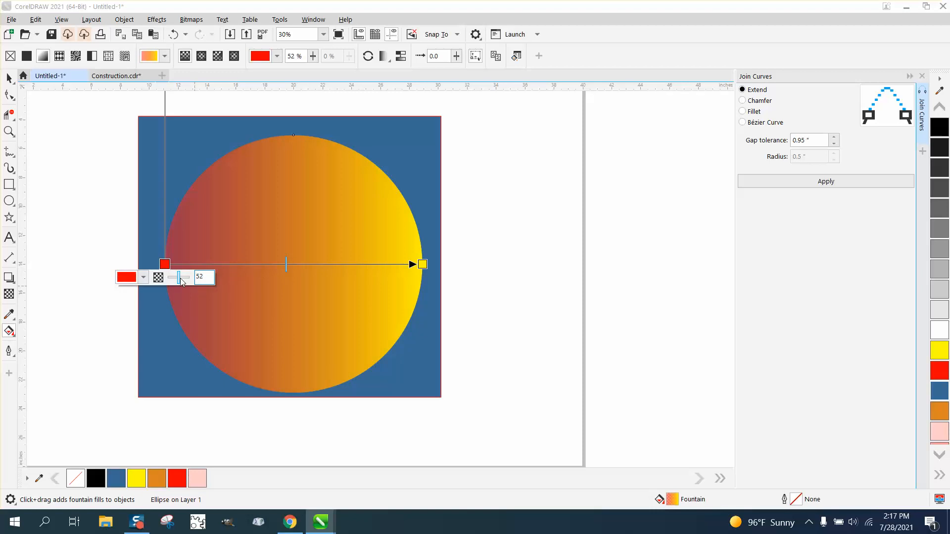
pyautogui.moveTo(181, 278); pyautogui.dragTo(156, 279)
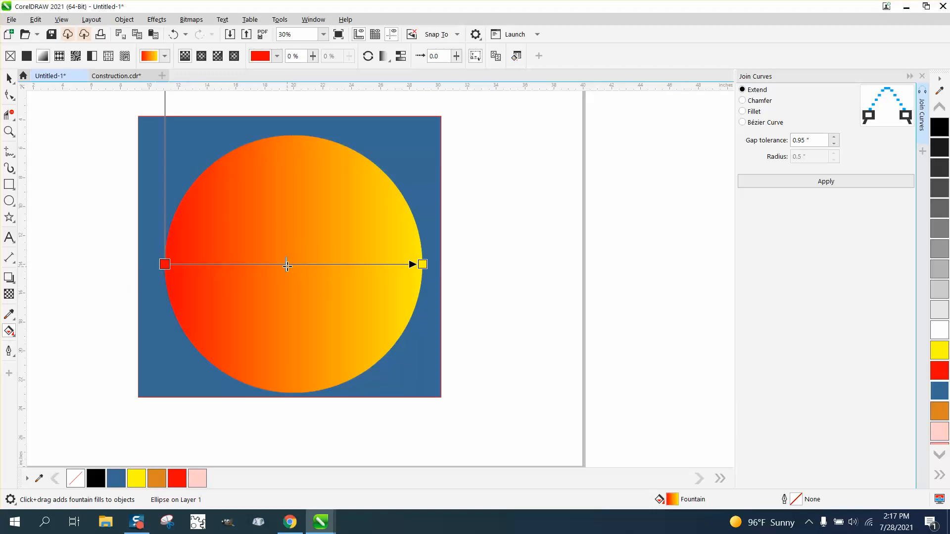
pyautogui.moveTo(333, 266); pyautogui.dragTo(238, 264)
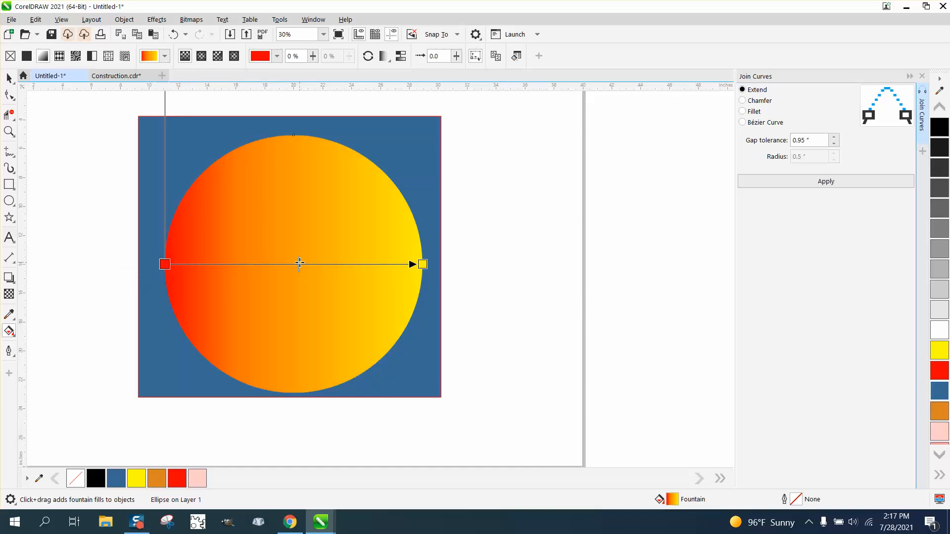
pyautogui.moveTo(297, 263); pyautogui.dragTo(297, 263)
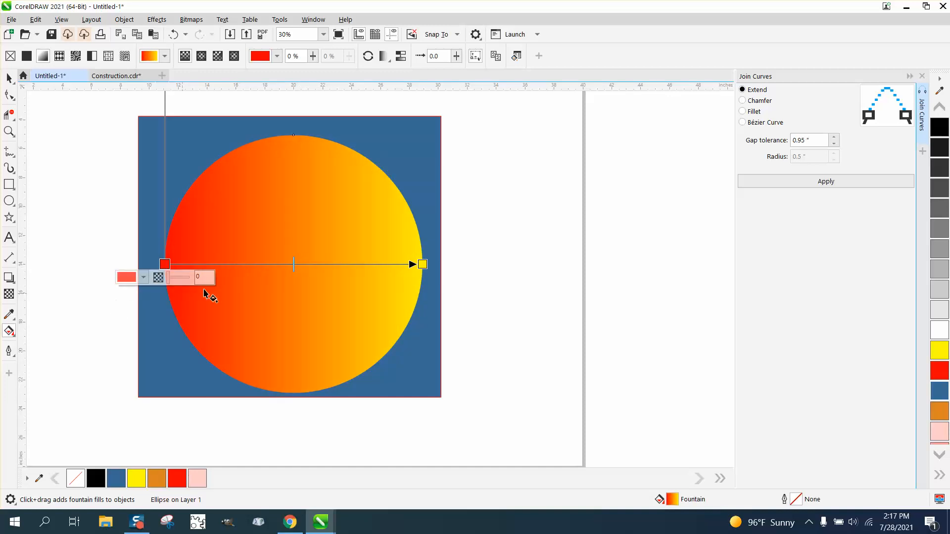
# - Apply a Mesh Fill to the circle with a 3 by 3 rectangular grid
pyautogui.click(12, 334)
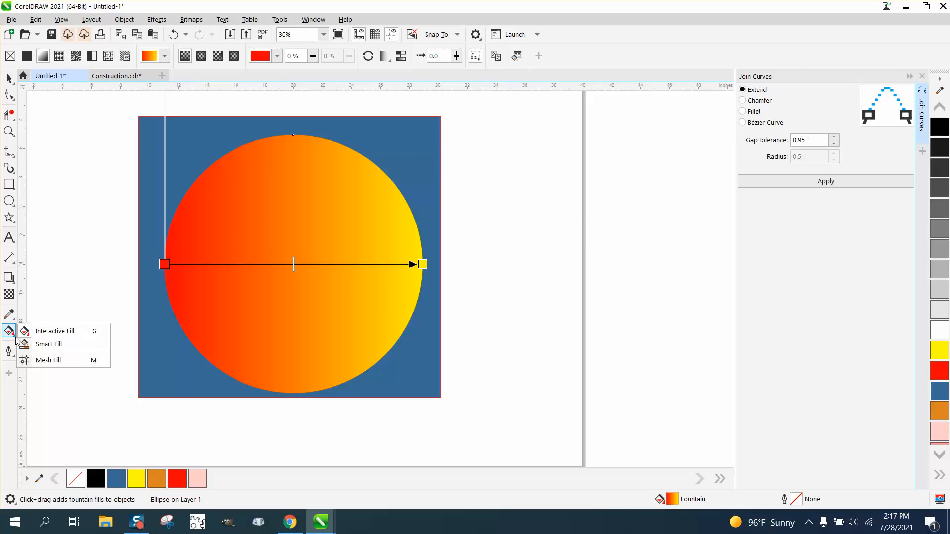
pyautogui.click(44, 360)
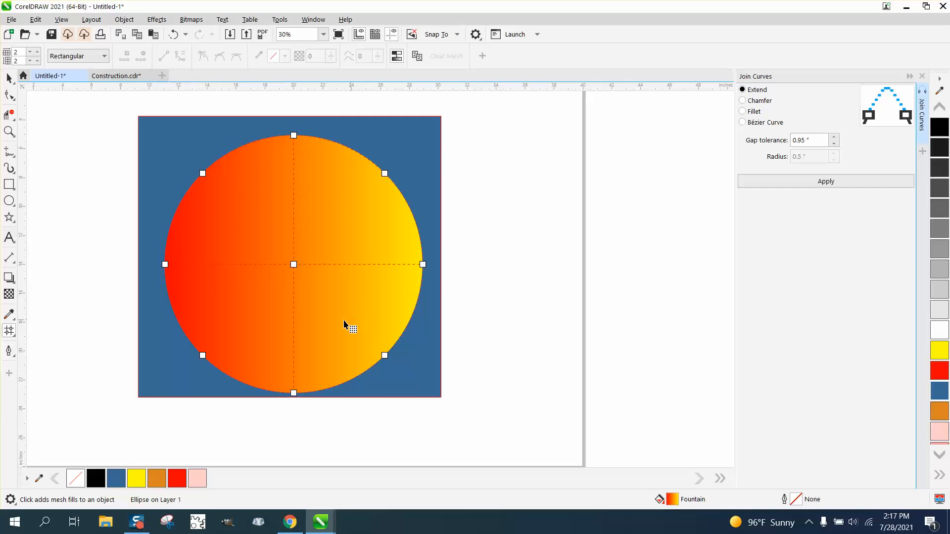
pyautogui.click(38, 52)
pyautogui.click(38, 60)
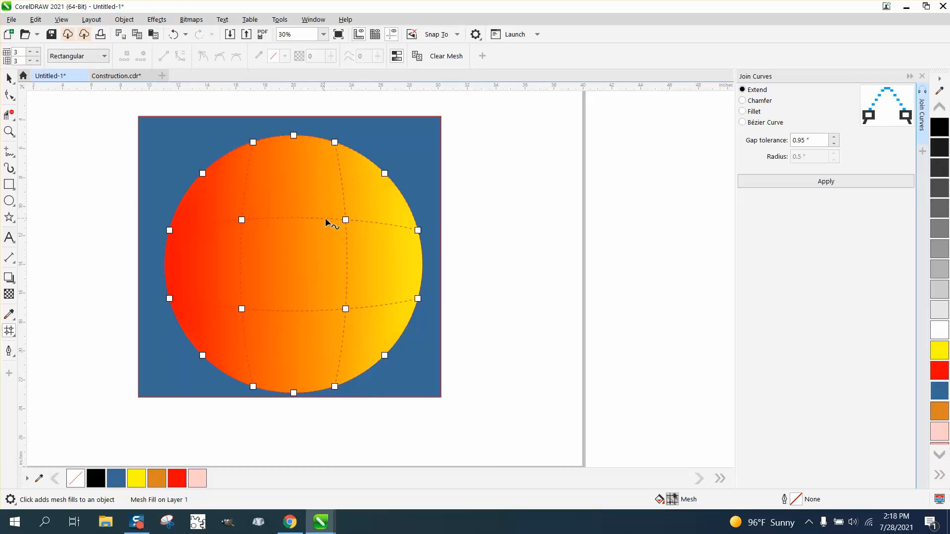
# - Move the two inner mesh nodes on the circle's yellow side inward, close together just left of the center
pyautogui.moveTo(346, 221); pyautogui.dragTo(280, 245)
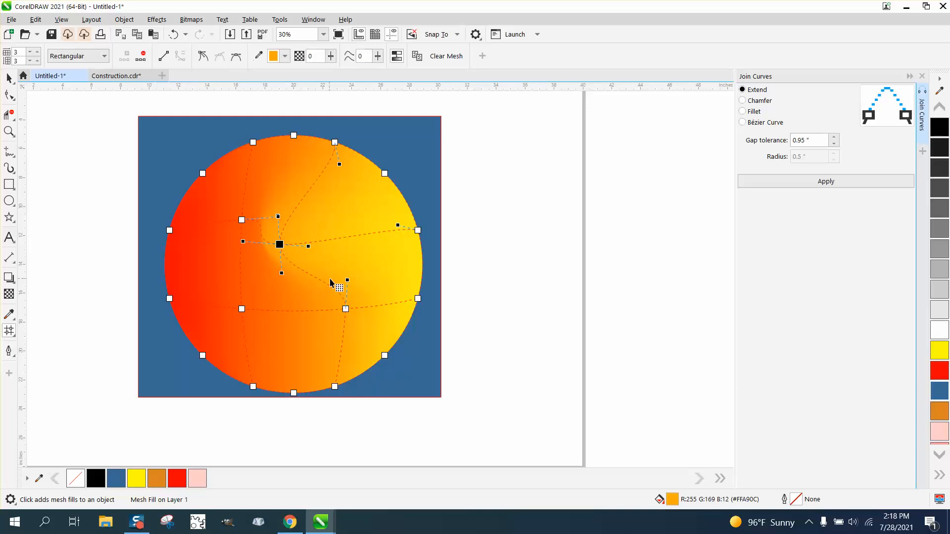
pyautogui.click(345, 309)
pyautogui.moveTo(345, 308); pyautogui.dragTo(264, 269)
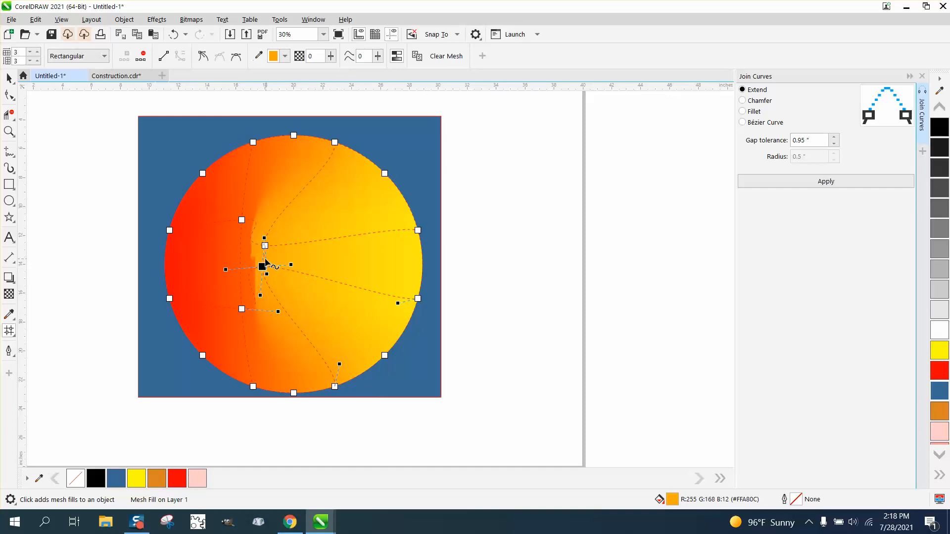
# - Delete the lower of the two moved mesh nodes and shift the remaining one further toward the red side
pyautogui.press('Delete')
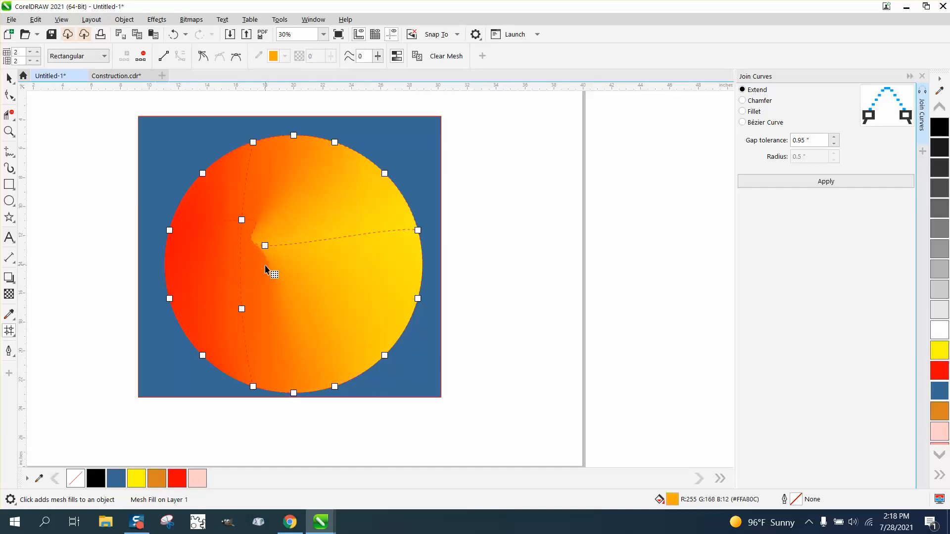
pyautogui.moveTo(268, 248); pyautogui.dragTo(241, 269)
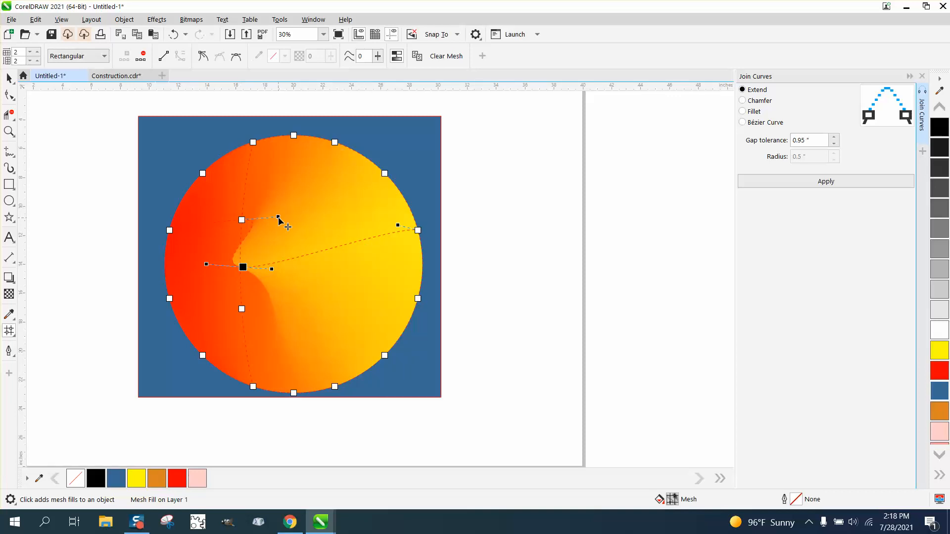
# - Try stretching the upper inner mesh node's handle toward the yellow side and reshaping the circle's upper-right edge with its boundary node
pyautogui.moveTo(279, 217); pyautogui.dragTo(336, 213)
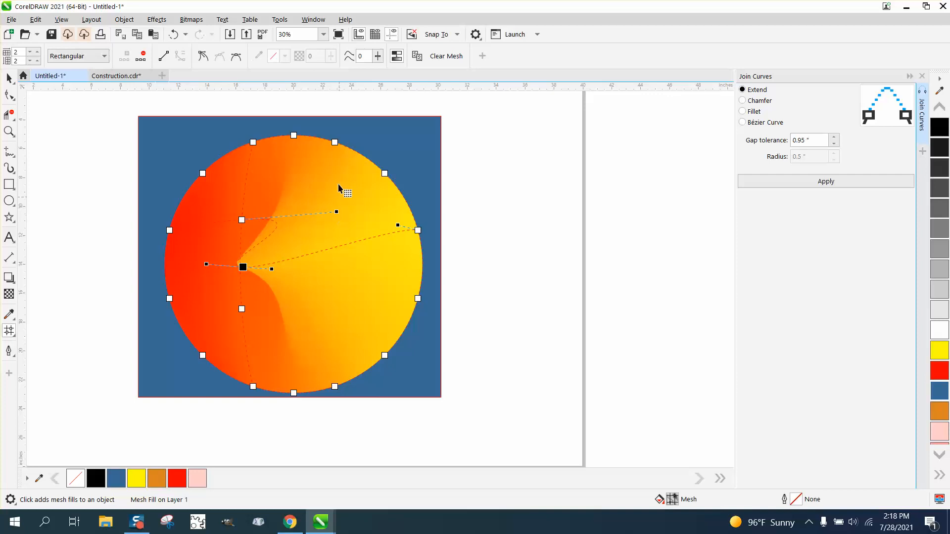
pyautogui.moveTo(335, 142); pyautogui.dragTo(319, 179)
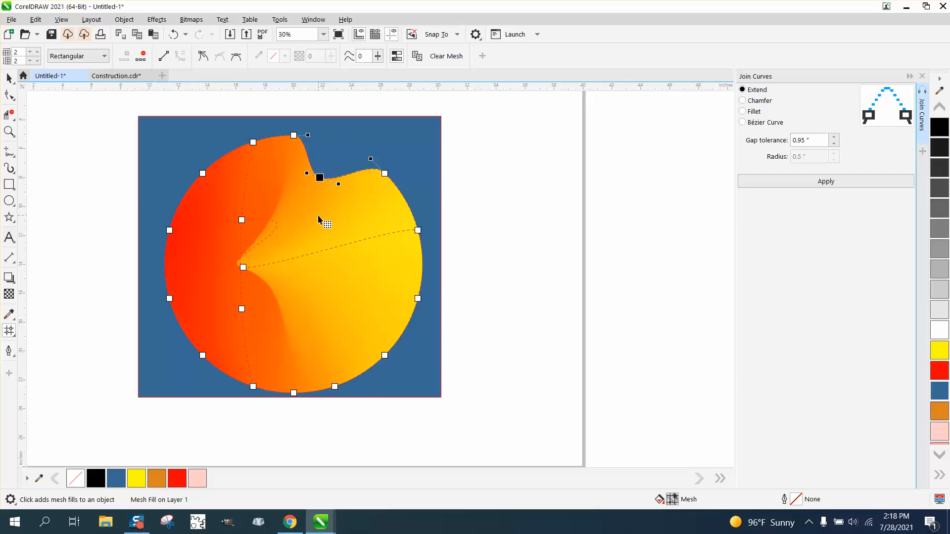
pyautogui.moveTo(319, 177); pyautogui.dragTo(337, 148)
pyautogui.hotkey('ctrl', 'z')
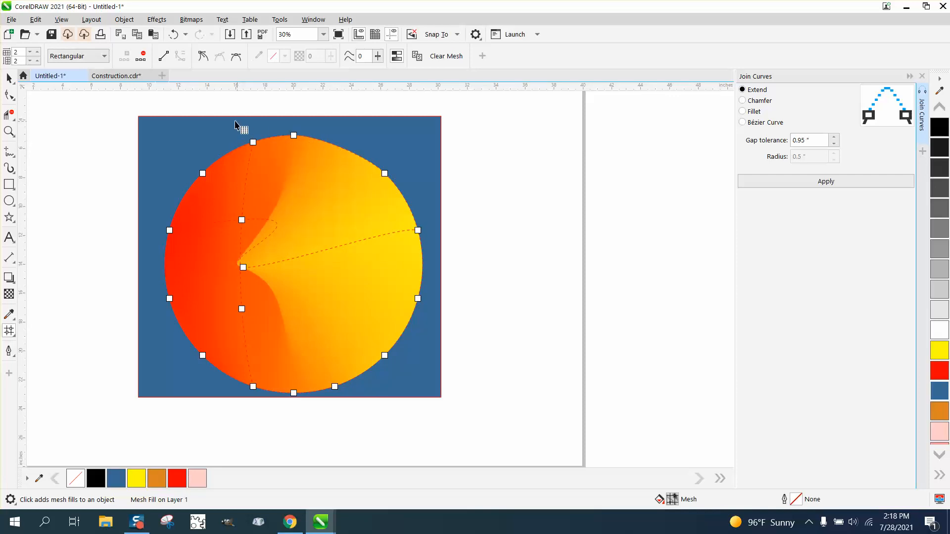
# - Try removing mesh nodes along the circle's top edge and bending the remaining outline inward with its curve handles
pyautogui.moveTo(217, 127); pyautogui.dragTo(324, 201)
pyautogui.press('Delete')
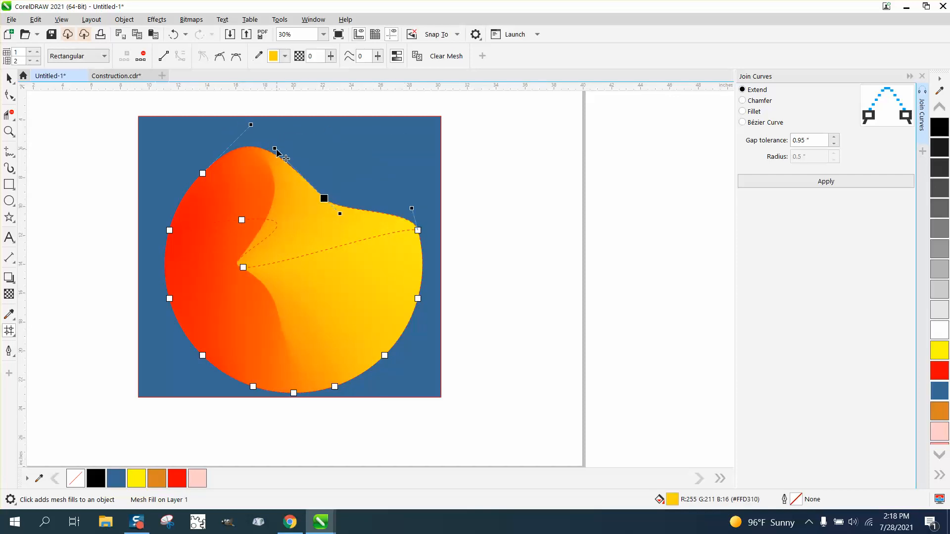
pyautogui.moveTo(275, 149); pyautogui.dragTo(257, 160)
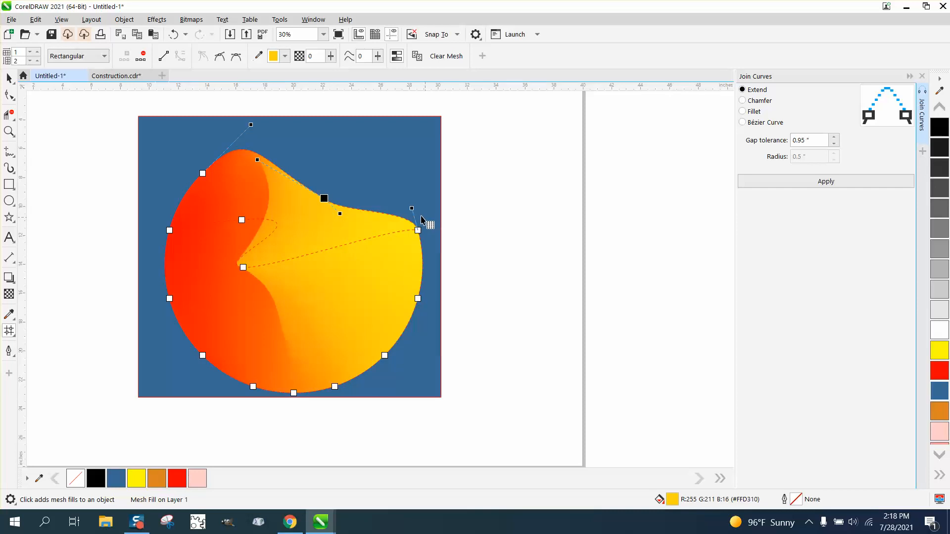
pyautogui.moveTo(411, 209); pyautogui.dragTo(391, 219)
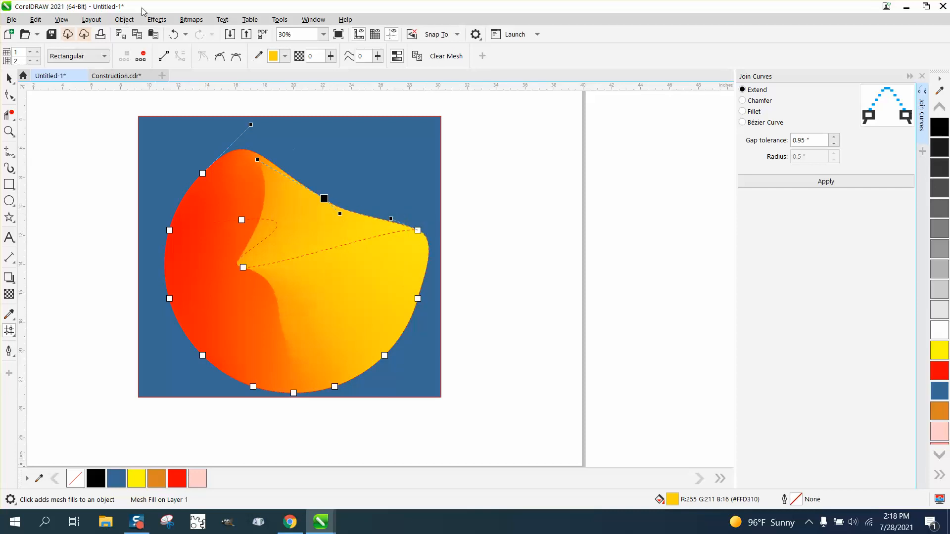
# - Undo the outline and handle edits to the mesh, back to the round circle with the shifted inner node
pyautogui.click(172, 39)
pyautogui.click(174, 37)
pyautogui.click(176, 35)
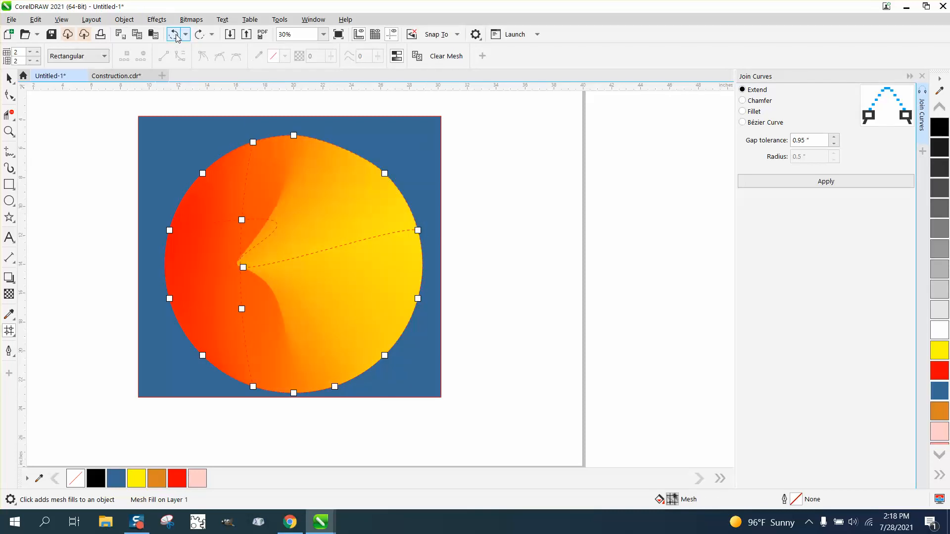
pyautogui.click(176, 36)
pyautogui.click(176, 36)
pyautogui.click(177, 36)
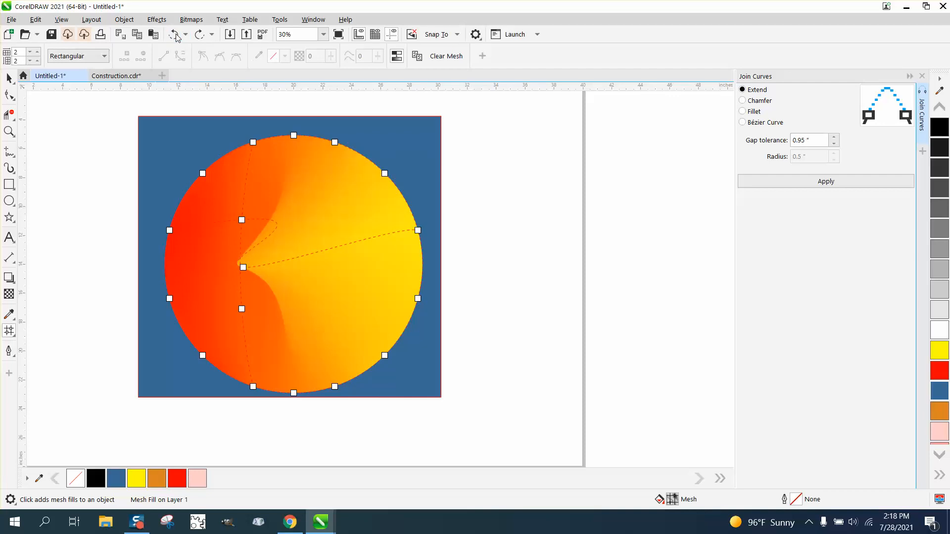
pyautogui.click(176, 36)
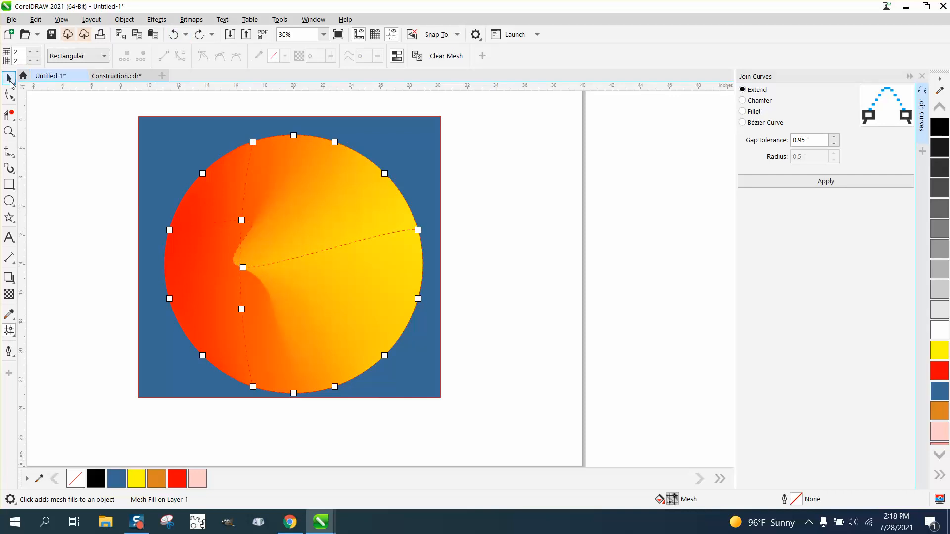
# - Convert the mesh-filled circle to a 300 dpi CMYK Color (32-bit) bitmap with anti-aliasing and a transparent background
pyautogui.click(10, 80)
pyautogui.click(443, 217)
pyautogui.click(398, 216)
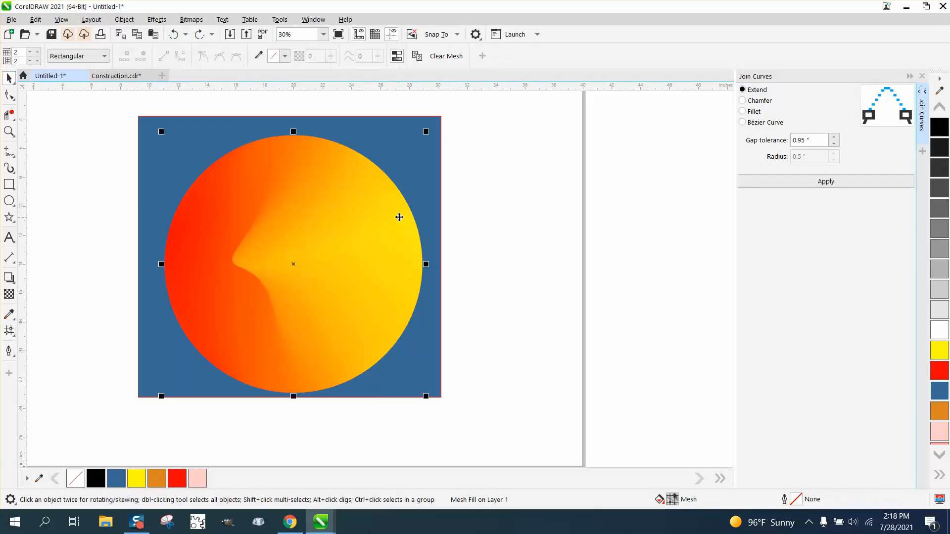
pyautogui.click(190, 20)
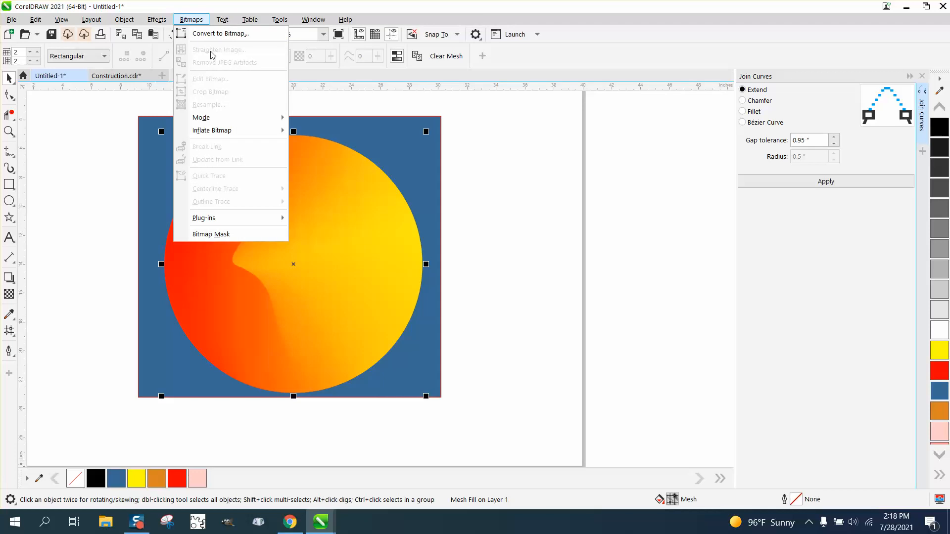
pyautogui.click(218, 34)
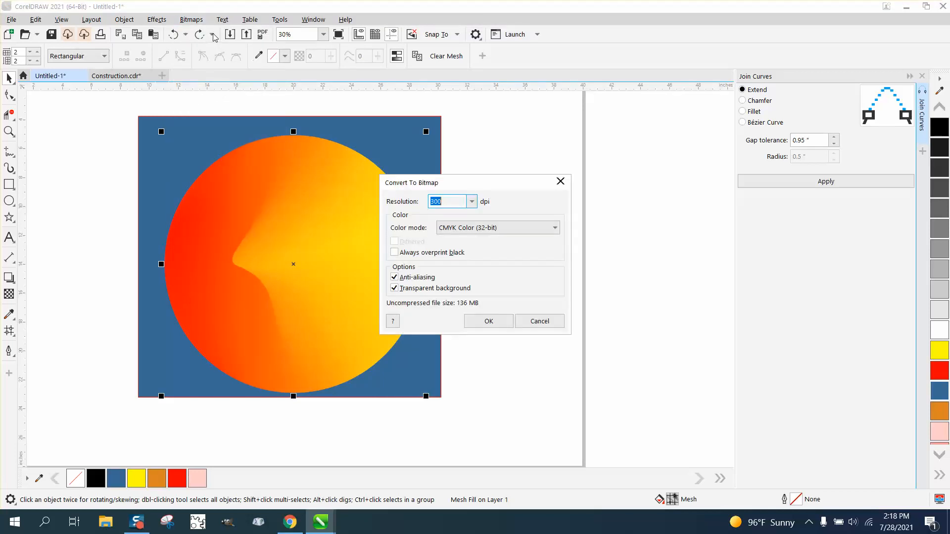
pyautogui.click(488, 321)
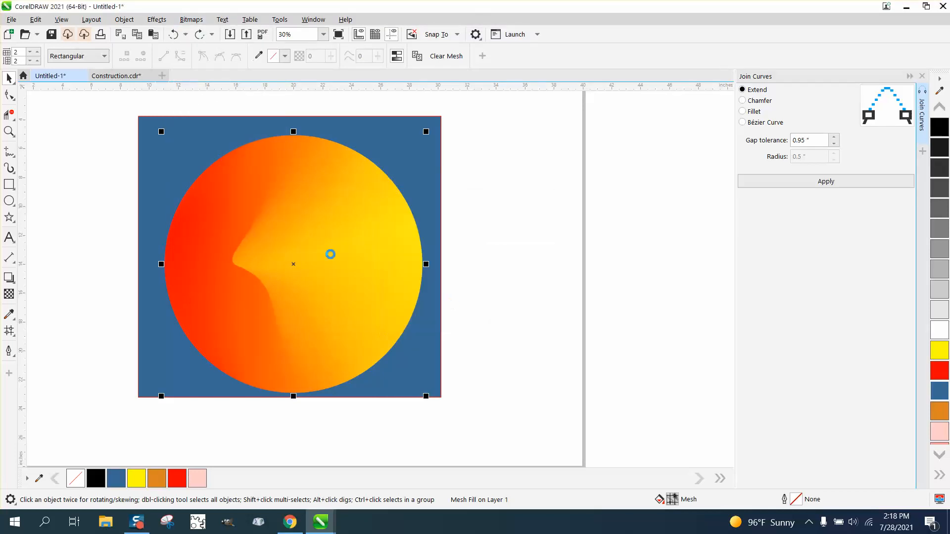
# - Apply the Twirl tool with a 19-inch nib to the bitmap circle at its center and along its lower-left edge
pyautogui.click(13, 101)
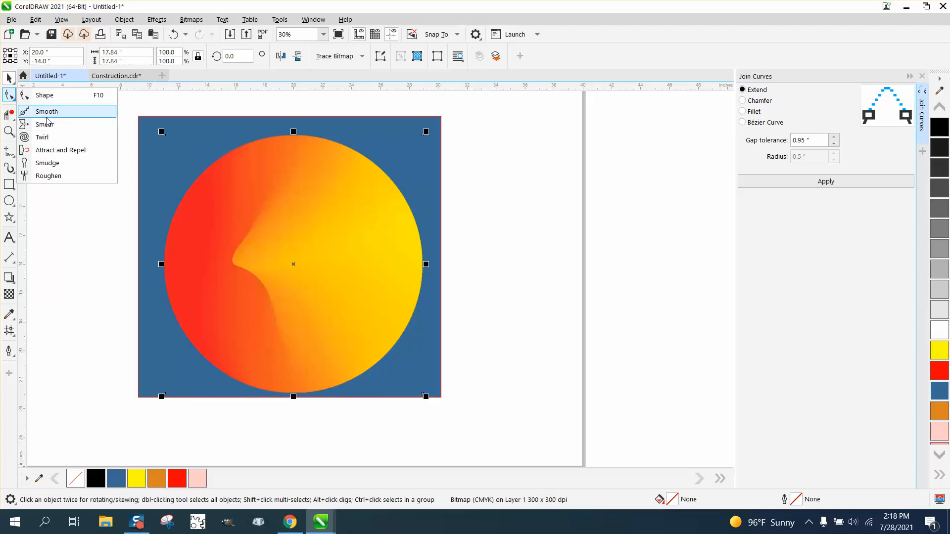
pyautogui.click(44, 137)
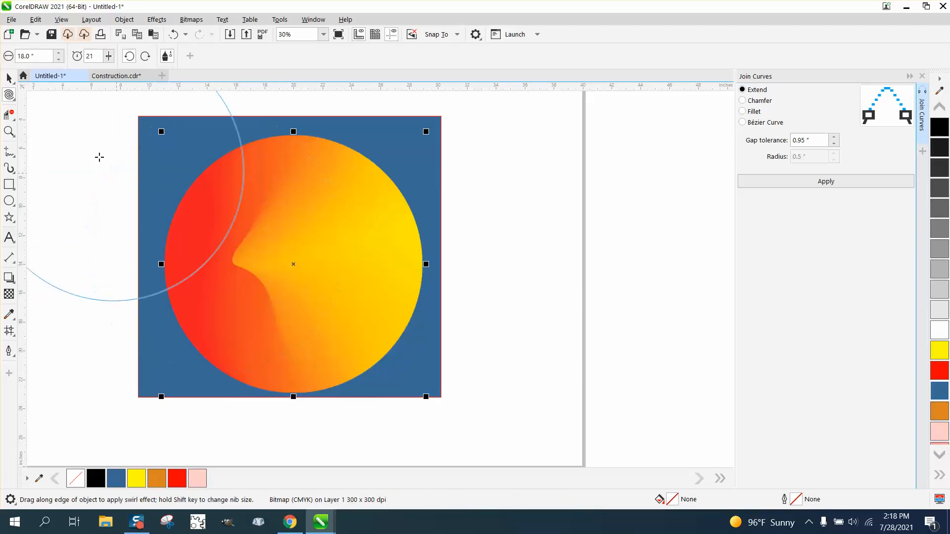
pyautogui.moveTo(45, 58); pyautogui.dragTo(14, 68)
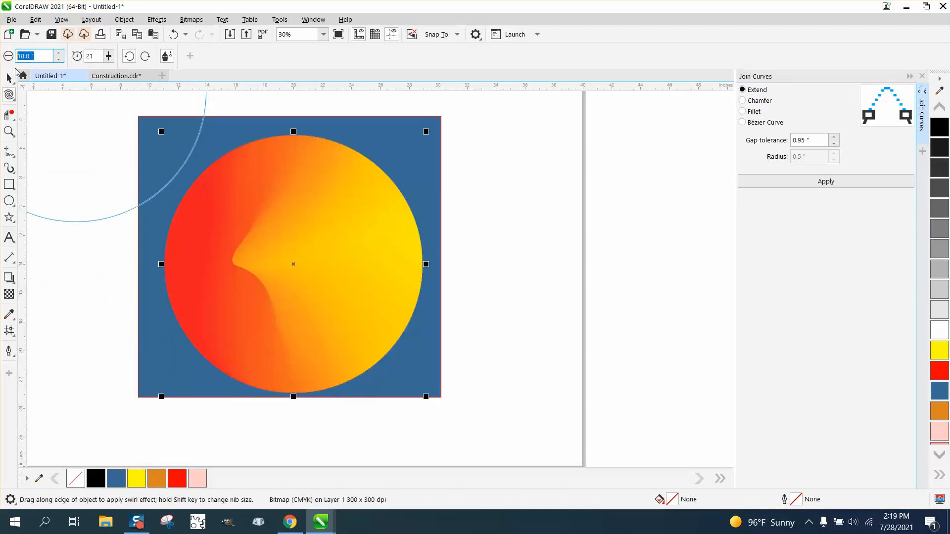
pyautogui.press('Return')
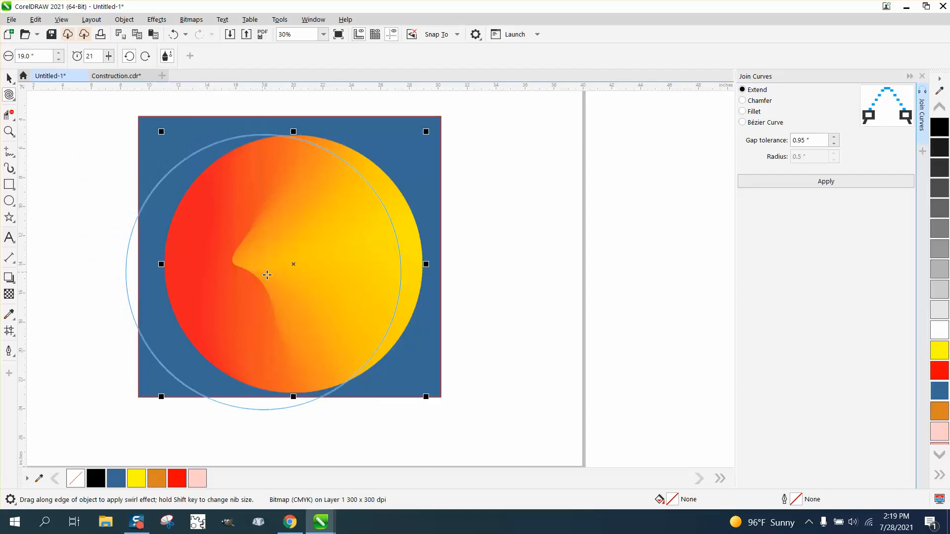
pyautogui.click(292, 261)
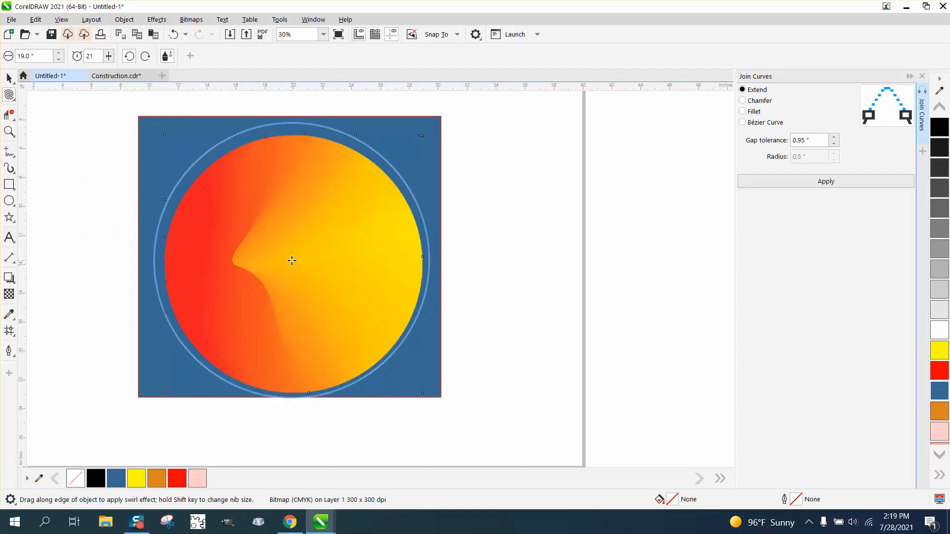
pyautogui.moveTo(190, 344)
pyautogui.mouseDown()
pyautogui.moveTo(284, 344)
pyautogui.moveTo(167, 335)
pyautogui.moveTo(169, 283)
pyautogui.mouseUp()
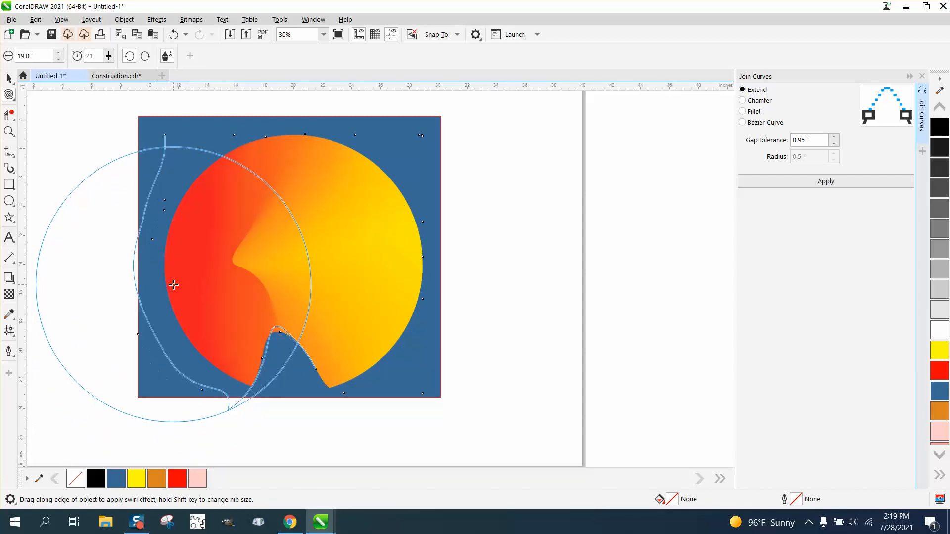
# - Twirl the bitmap circle's lower-right edge and nudge the whole bitmap slightly up and to the left
pyautogui.moveTo(415, 350)
pyautogui.mouseDown()
pyautogui.moveTo(388, 318)
pyautogui.moveTo(391, 326)
pyautogui.mouseUp()
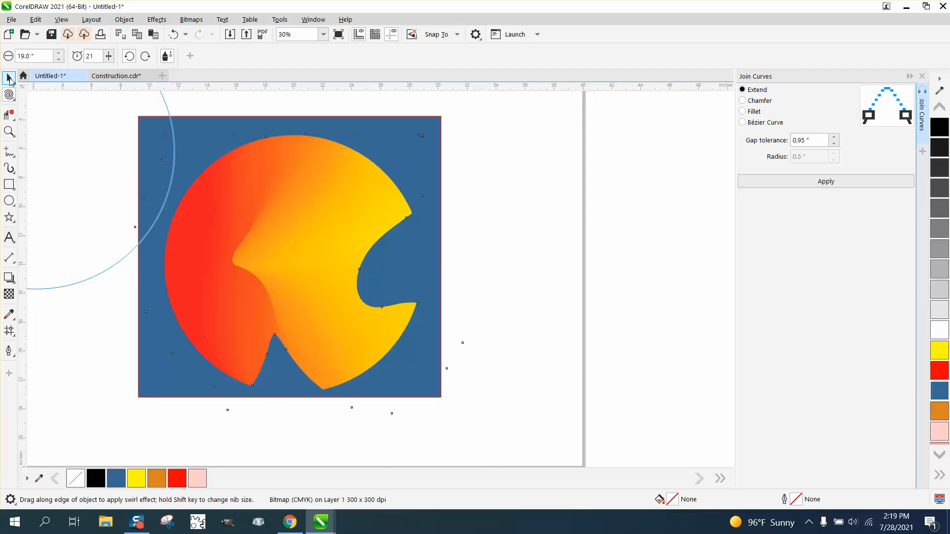
pyautogui.click(9, 79)
pyautogui.click(515, 233)
pyautogui.moveTo(342, 218); pyautogui.dragTo(345, 211)
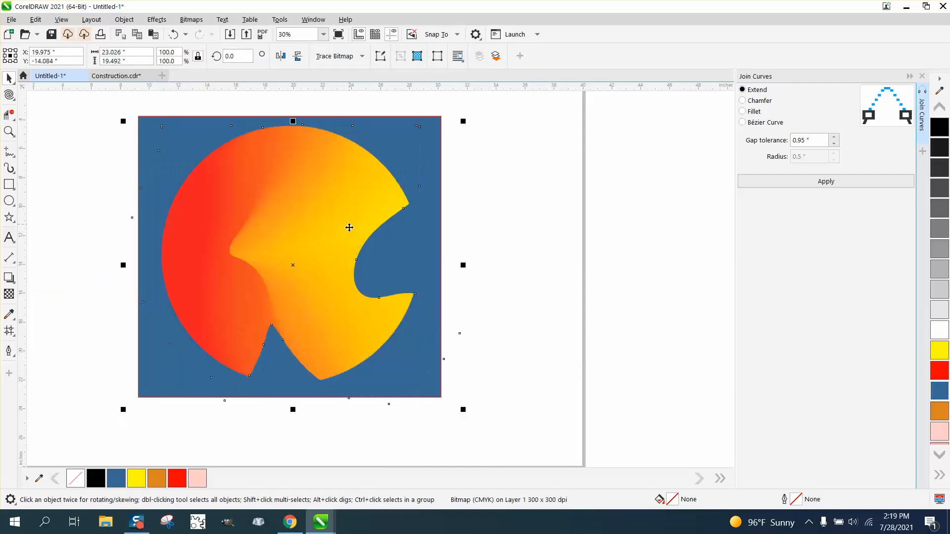
# - Try to reshape the twirled bitmap with Mesh Fill by moving the inner node in its red area slightly to the right
pyautogui.click(13, 339)
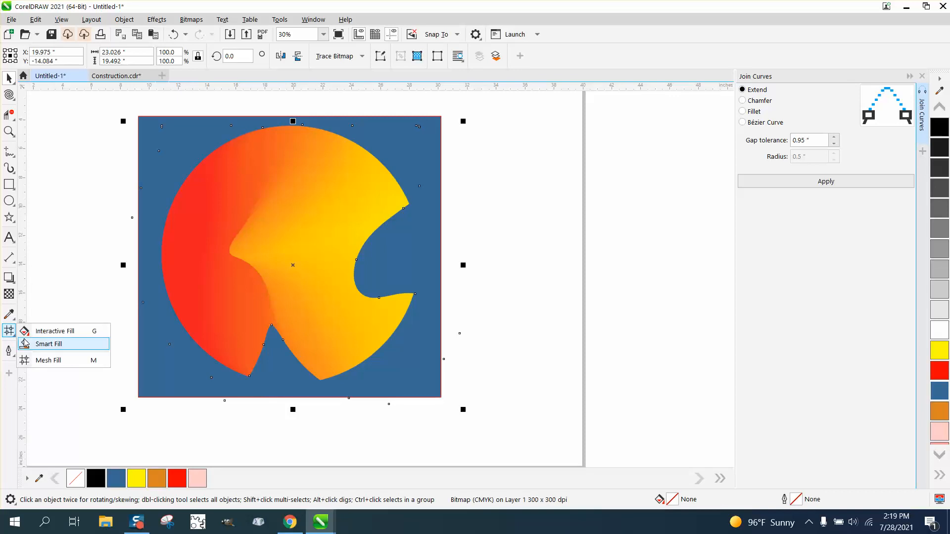
pyautogui.click(45, 360)
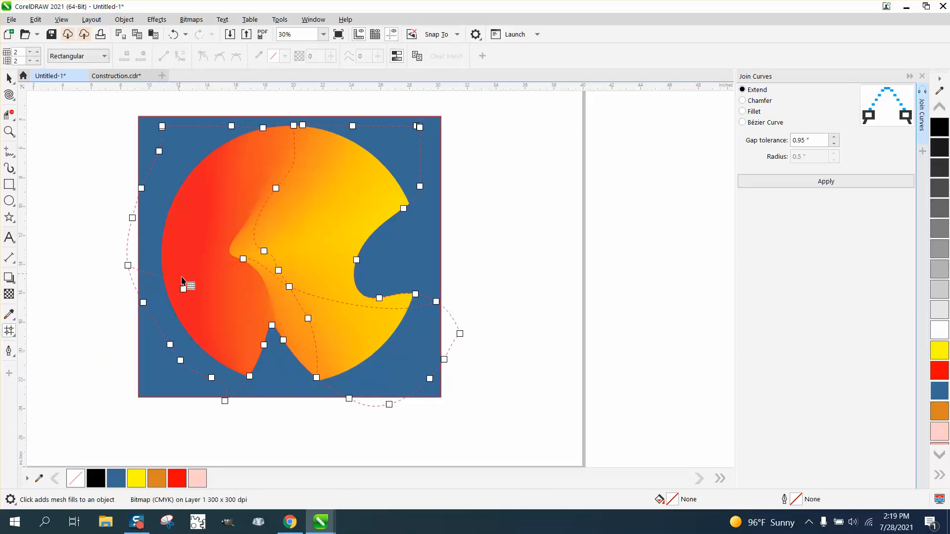
pyautogui.moveTo(184, 289); pyautogui.dragTo(212, 282)
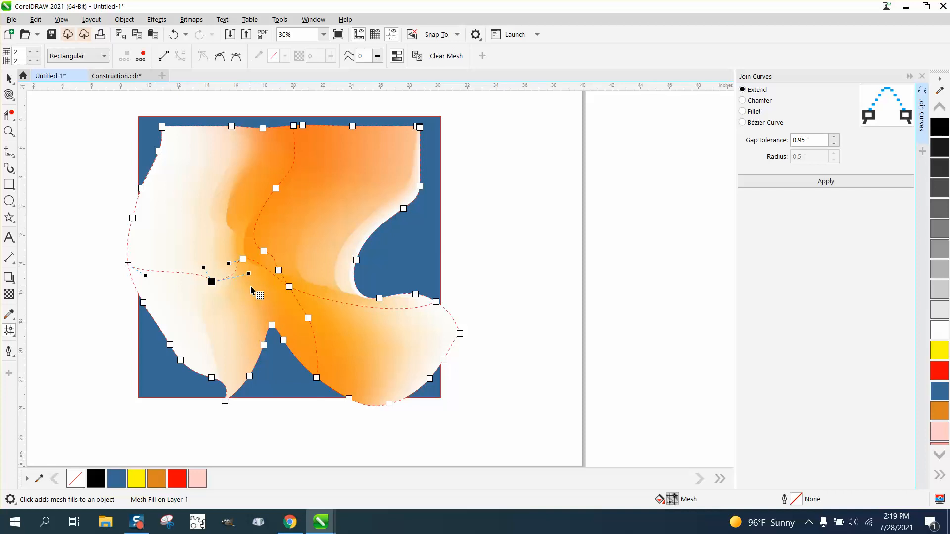
# - Undo the mesh, move, twirl and bitmap conversion edits, back to the circle with its plain red-to-yellow fountain fill
pyautogui.click(173, 35)
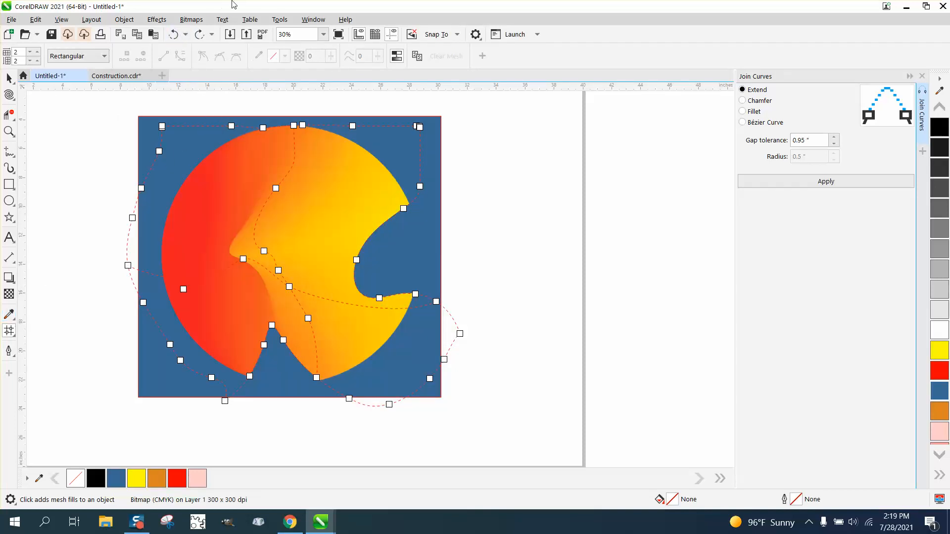
pyautogui.click(174, 35)
pyautogui.click(173, 36)
pyautogui.click(174, 36)
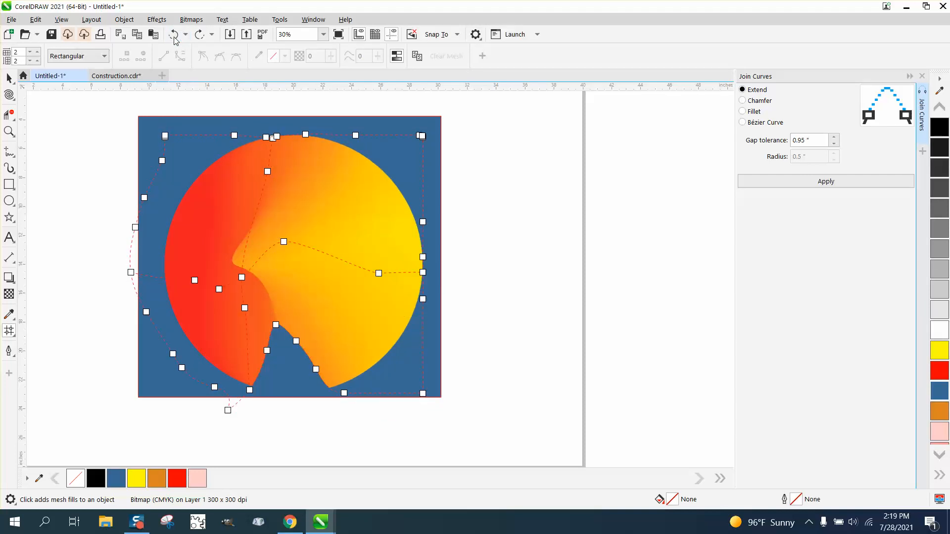
pyautogui.click(174, 37)
pyautogui.click(174, 37)
pyautogui.click(173, 37)
pyautogui.click(174, 37)
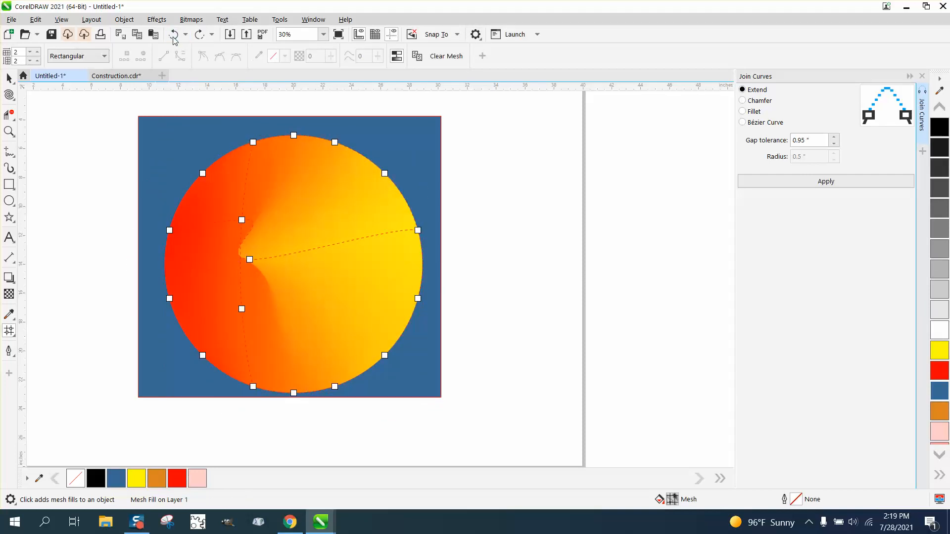
pyautogui.click(174, 37)
pyautogui.click(174, 37)
pyautogui.click(174, 37)
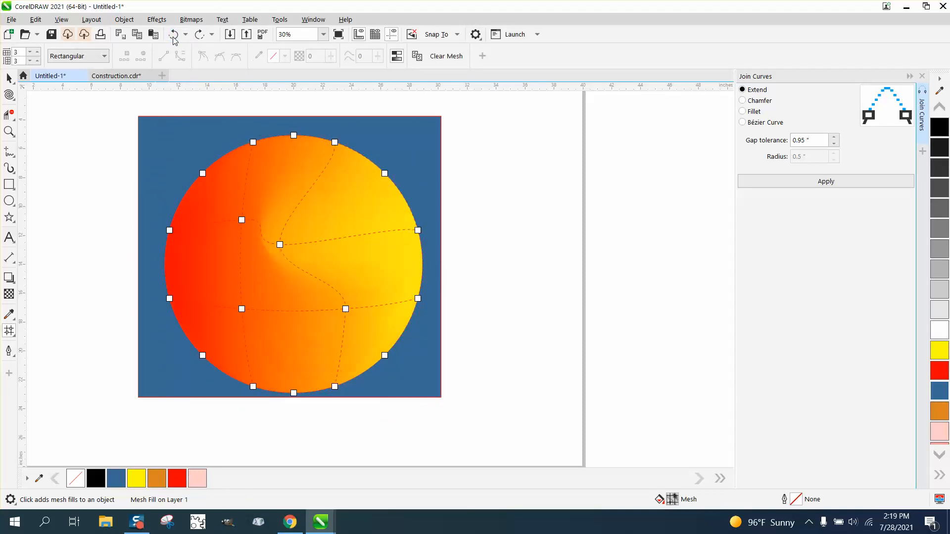
pyautogui.click(173, 36)
pyautogui.click(173, 37)
pyautogui.click(174, 37)
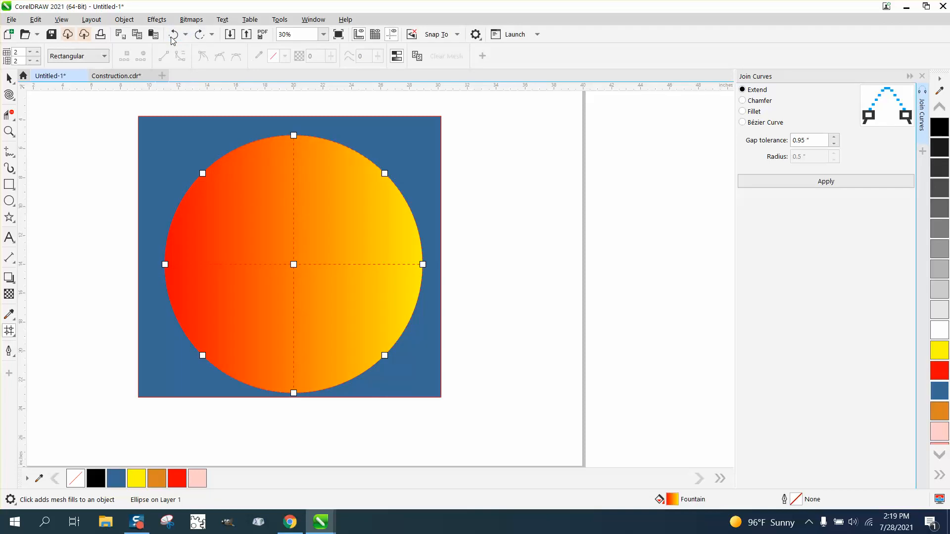
pyautogui.click(173, 34)
pyautogui.click(173, 35)
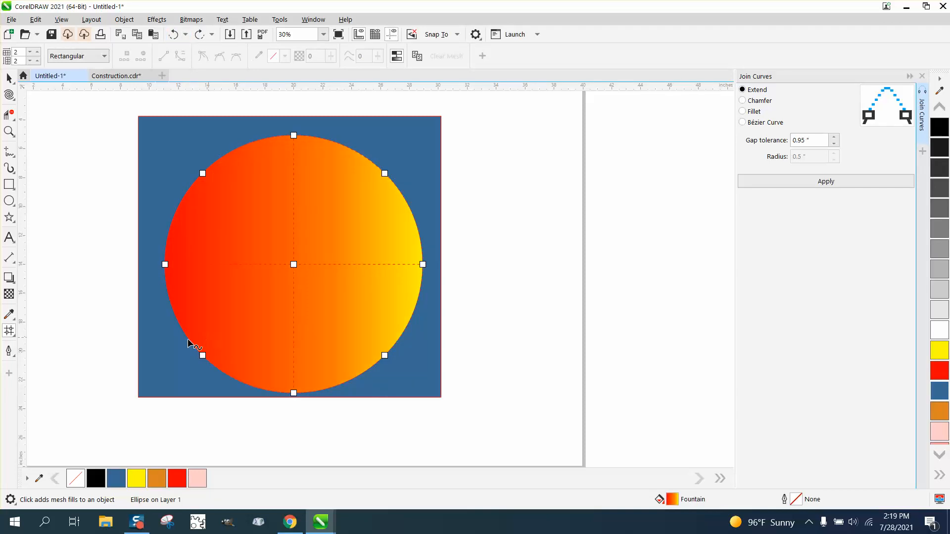
# - Fill the circle with the concentric-squares two-color pattern in red and yellow, and rotate the pattern tile clockwise to a slant
pyautogui.click(13, 335)
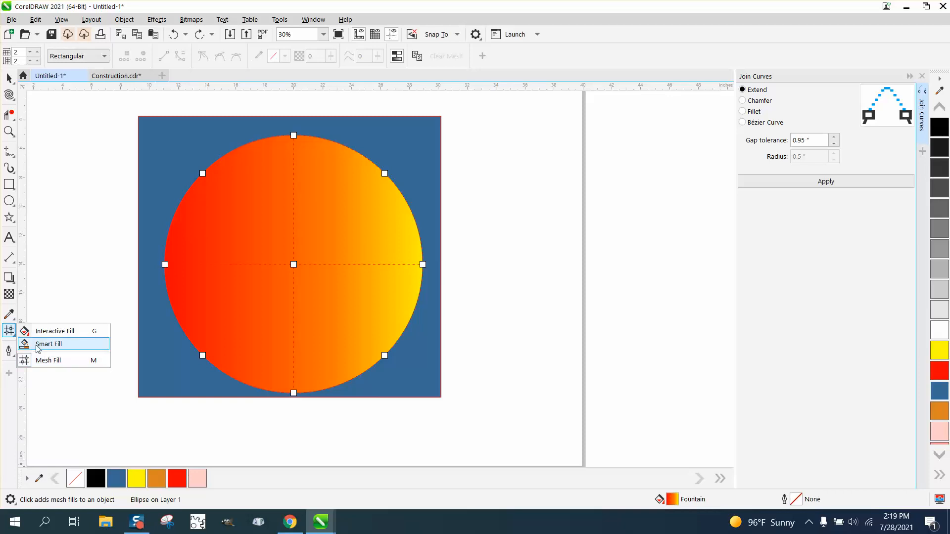
pyautogui.click(40, 331)
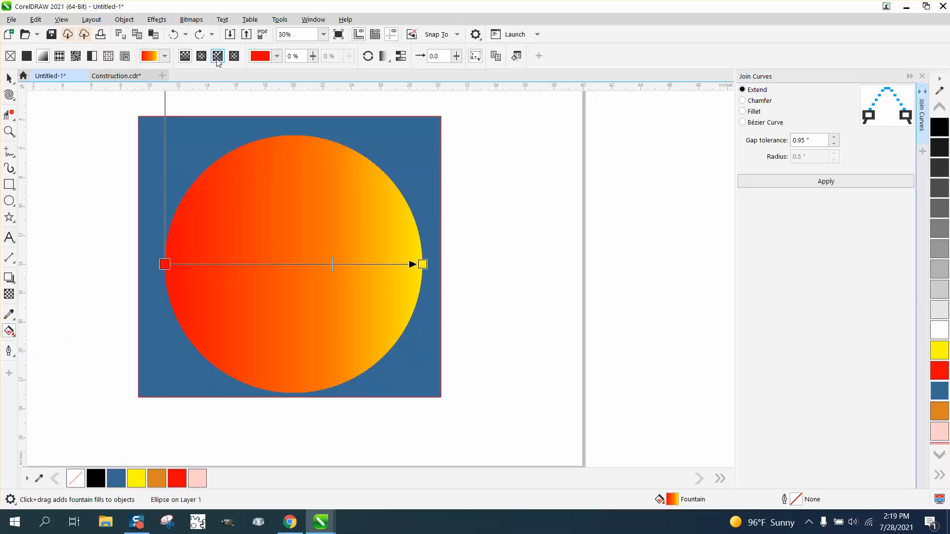
pyautogui.click(91, 56)
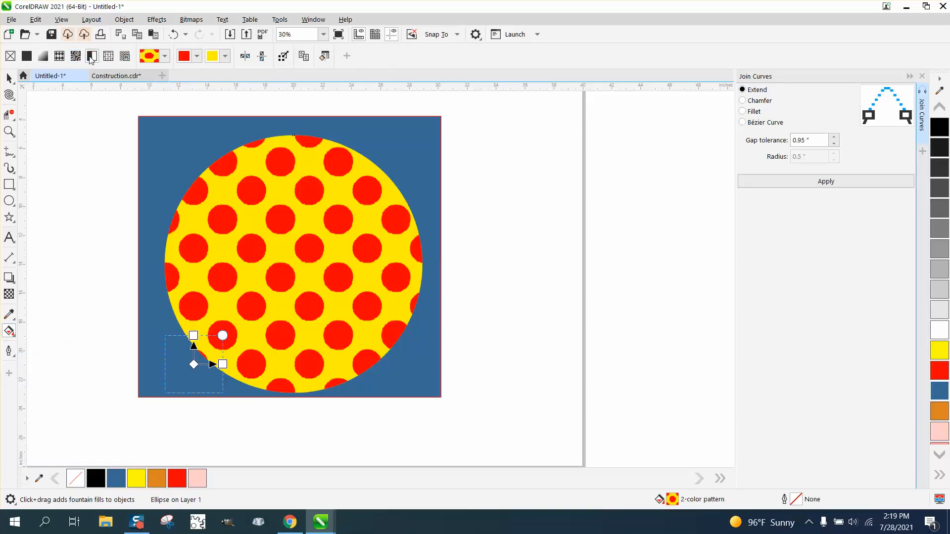
pyautogui.click(165, 56)
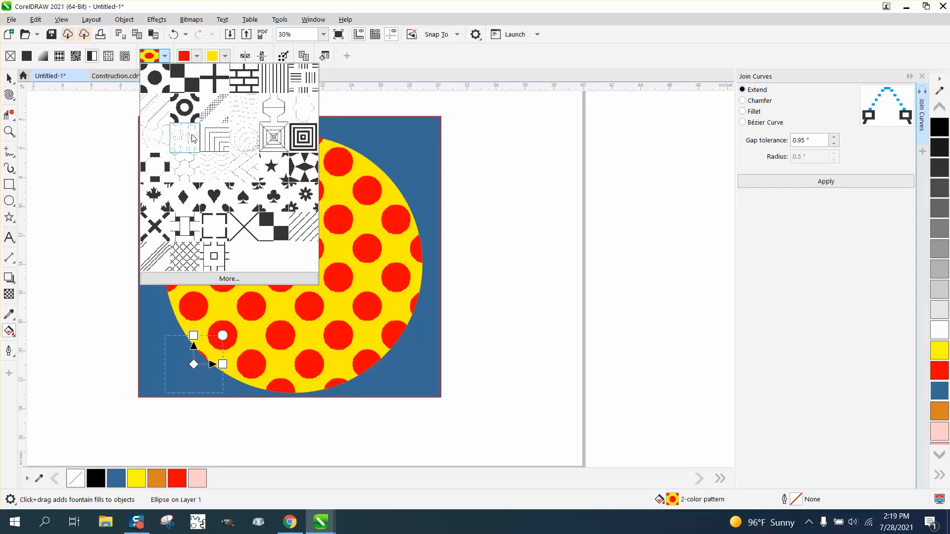
pyautogui.click(298, 146)
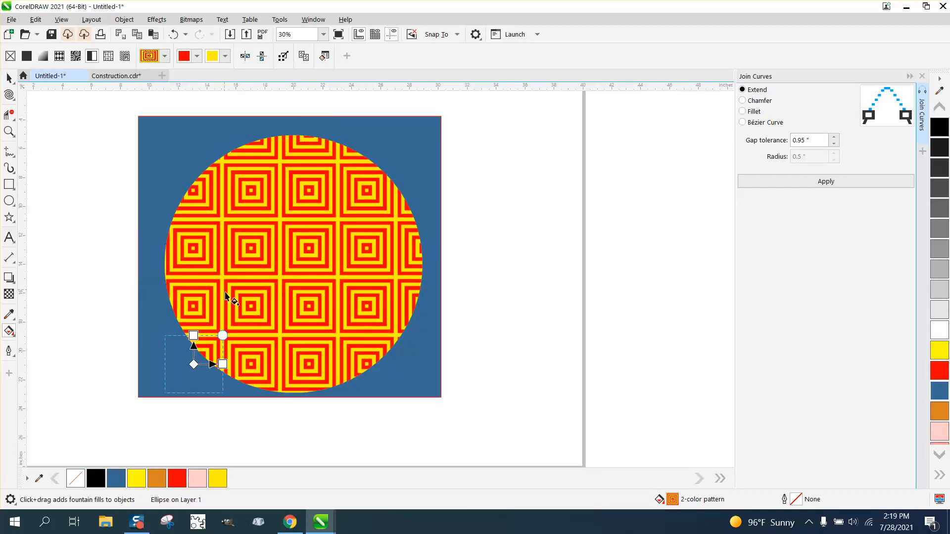
pyautogui.moveTo(222, 335)
pyautogui.mouseDown()
pyautogui.moveTo(268, 295)
pyautogui.moveTo(323, 269)
pyautogui.moveTo(224, 351)
pyautogui.mouseUp()
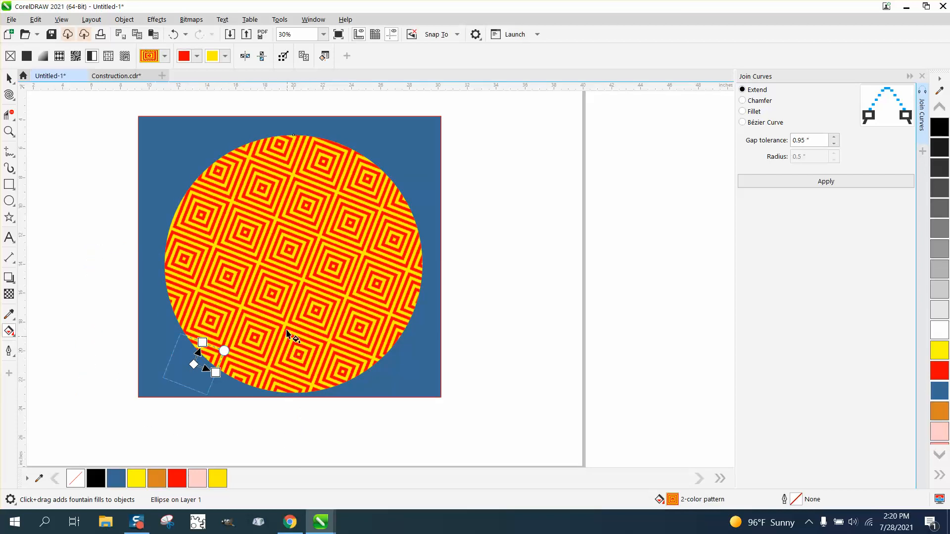